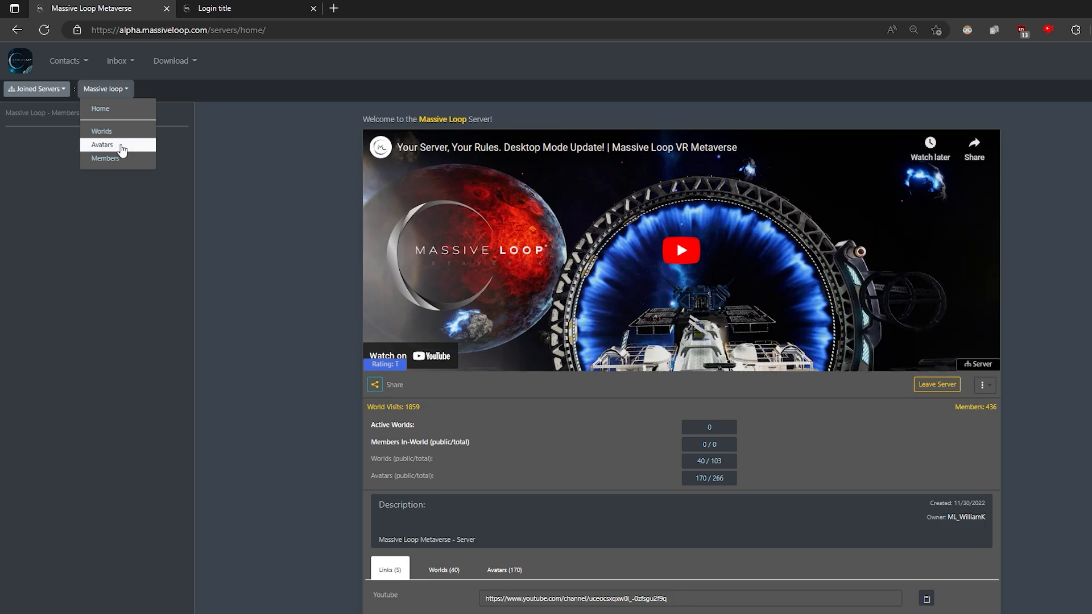
Step: Open the Massive Loop server's Avatars page, which lists 170 avatars
click(121, 151)
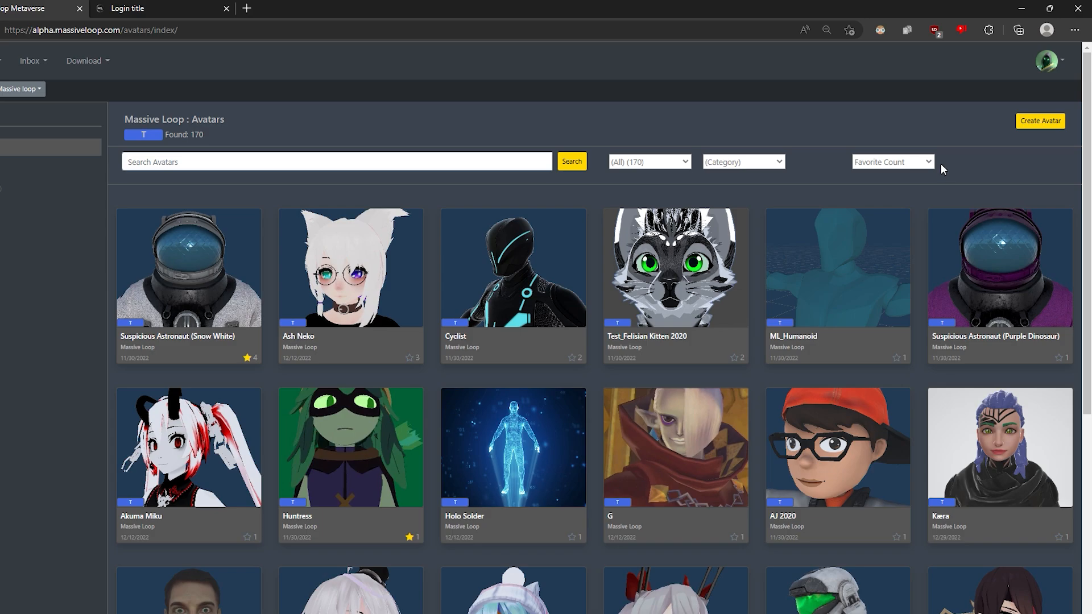
Step: Fill in a new avatar named 'Test Robo', category Robot, with description 'Test Robot'
click(1041, 121)
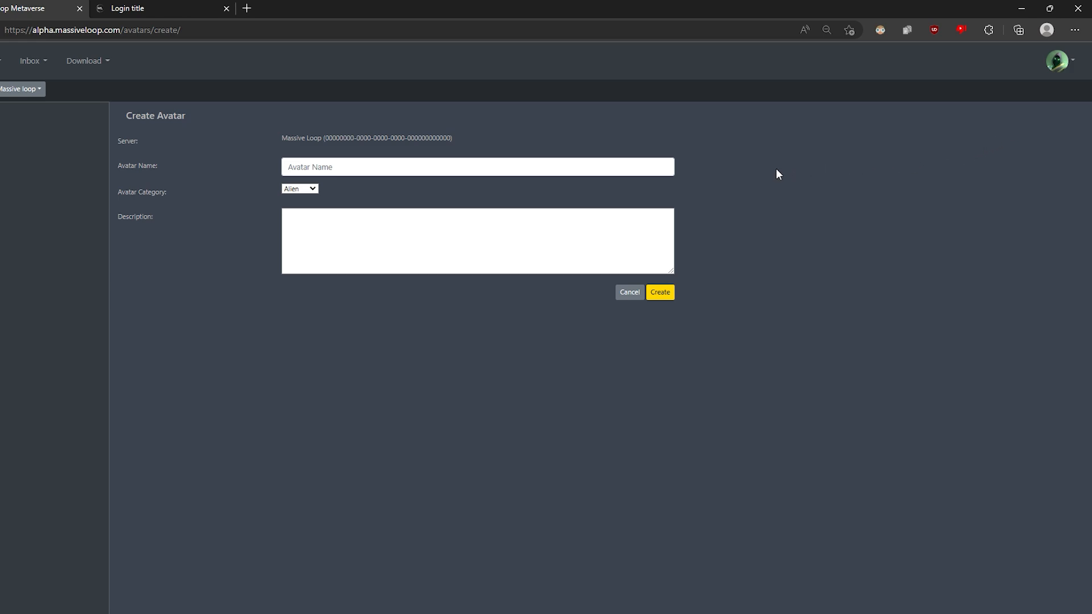
click(432, 174)
text(Test Robo)
click(296, 190)
click(305, 256)
click(334, 260)
text(Test )
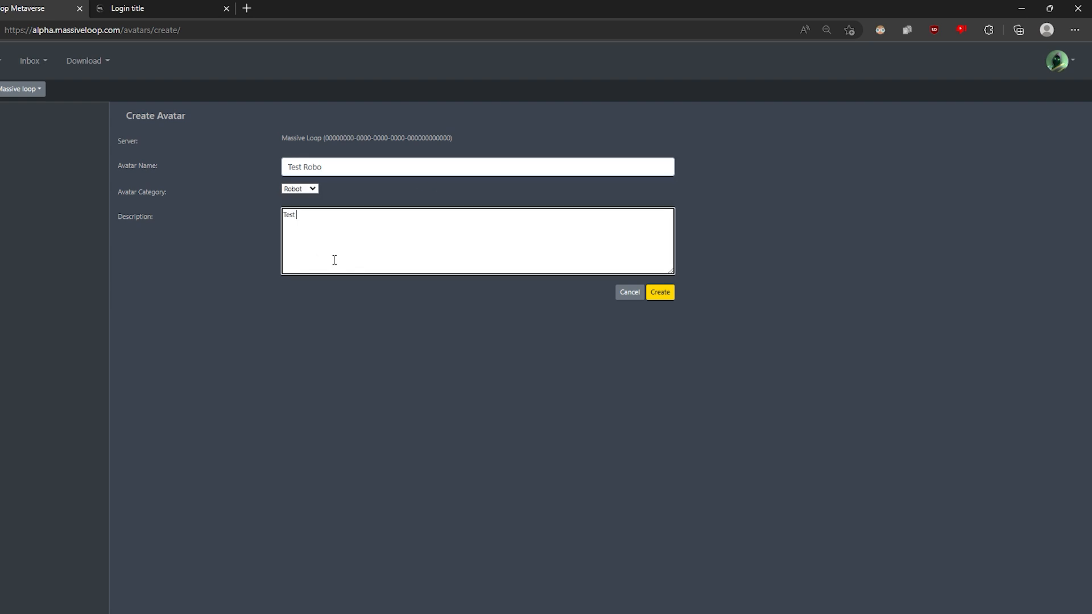
text(Robot)
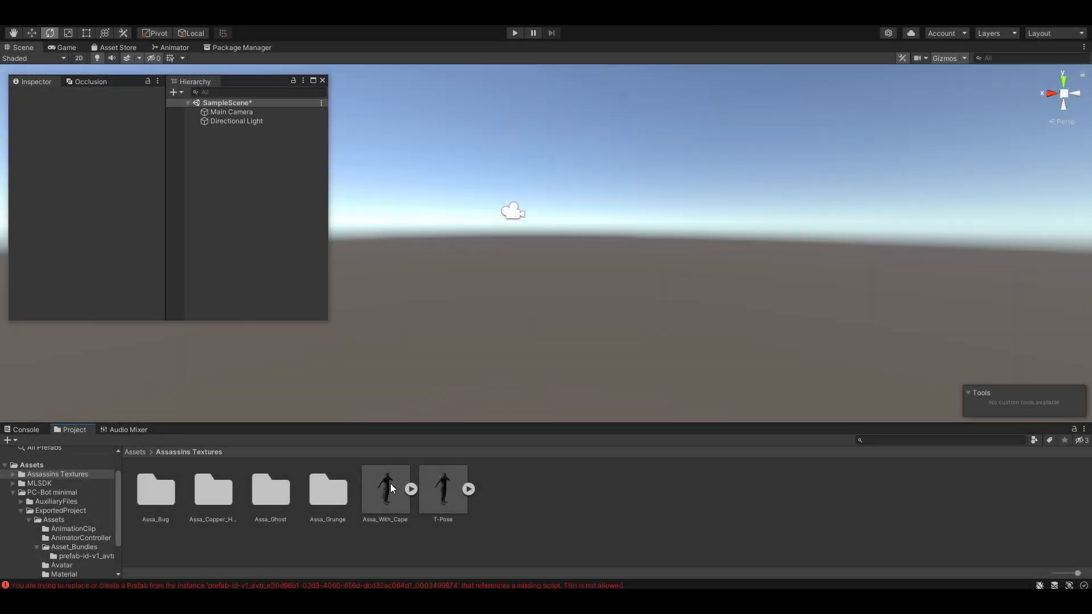
Step: Drag Assa_With_Cape into the scene and set its position to 0, 0, 0
drag(390, 483, 488, 341)
drag(516, 281, 515, 277)
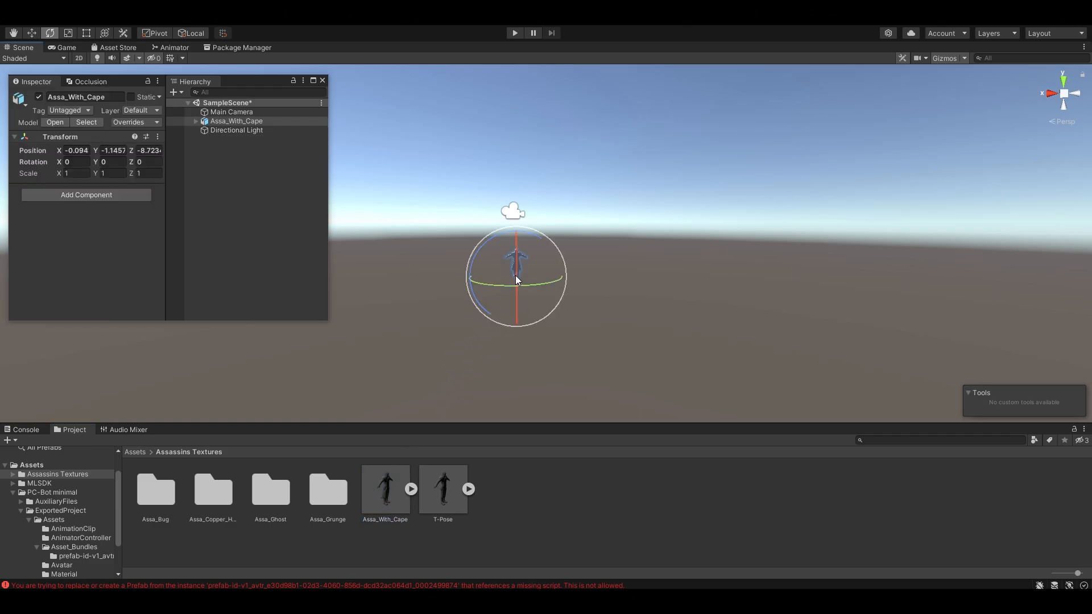
click(77, 150)
text(0)
click(112, 150)
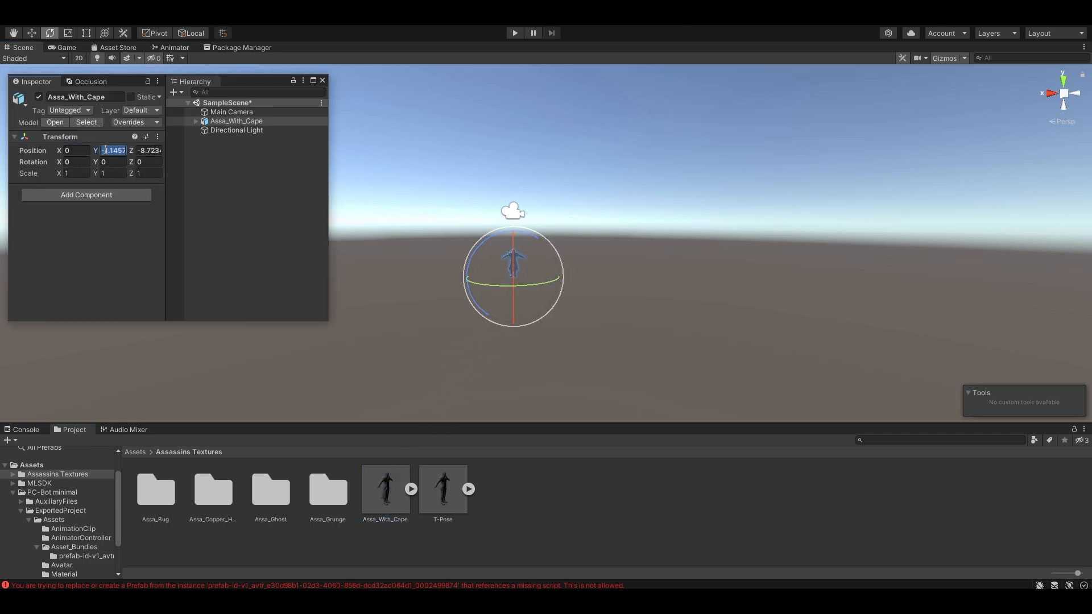
text(0)
click(145, 150)
text(0)
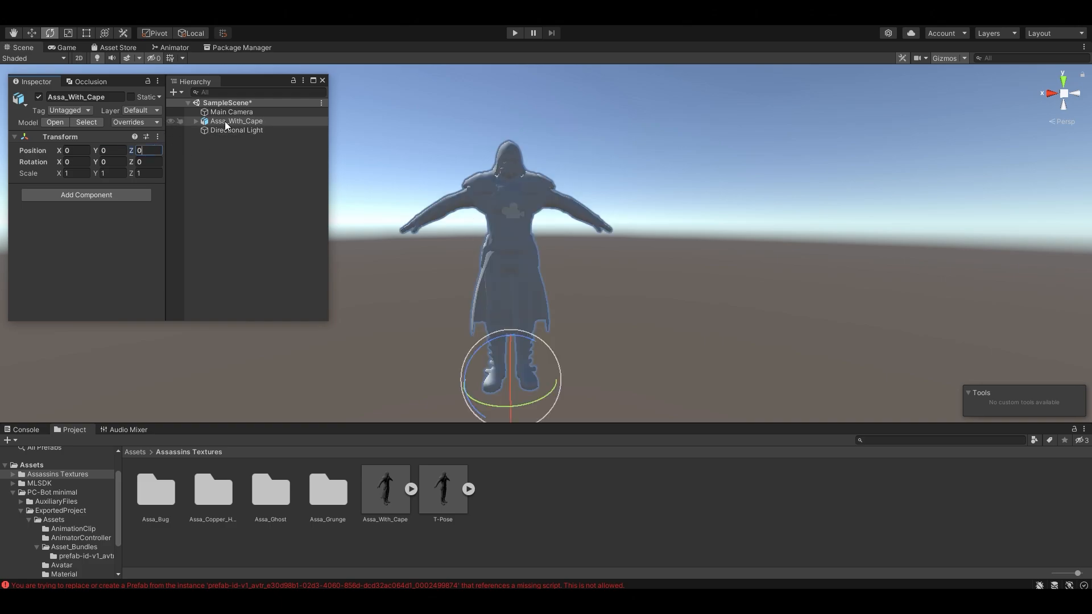
click(274, 120)
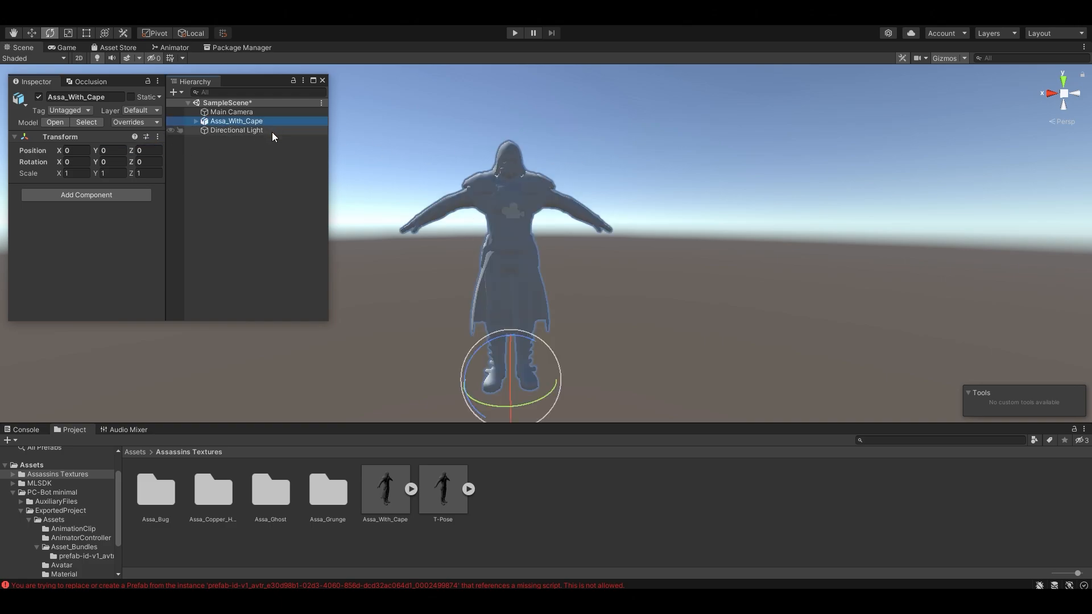
Step: Set the Assa_With_Cape model's rig Animation Type to Humanoid and apply it
click(377, 486)
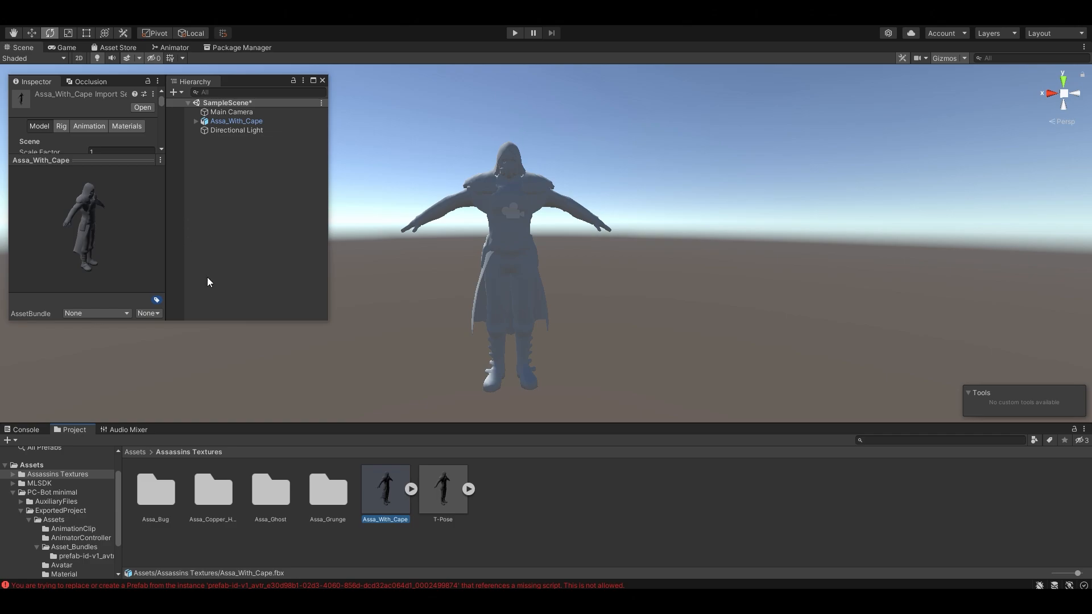
drag(323, 322, 434, 402)
click(79, 127)
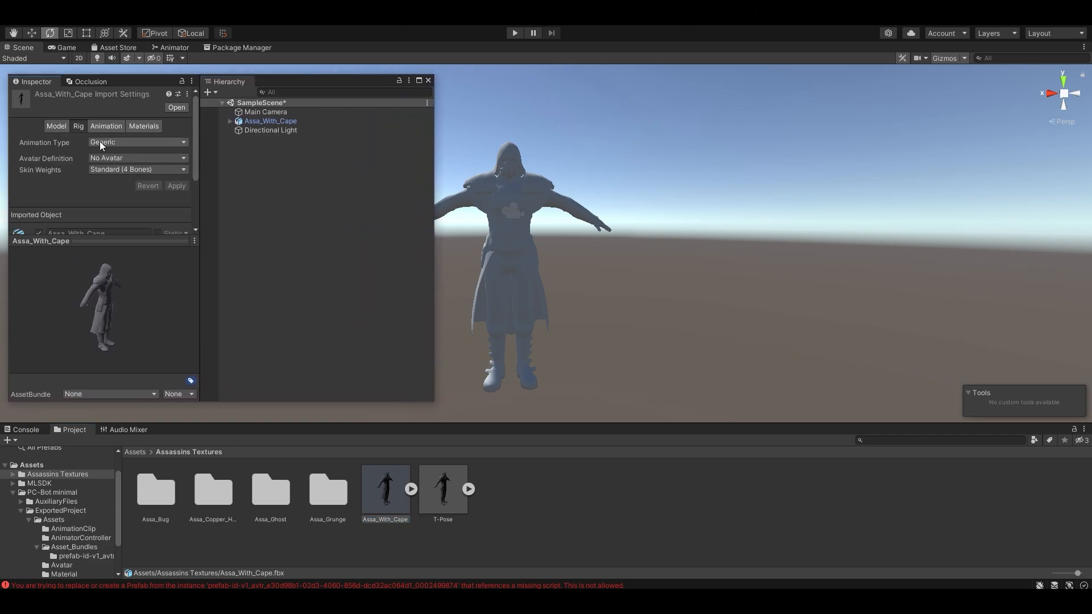
click(100, 142)
click(146, 193)
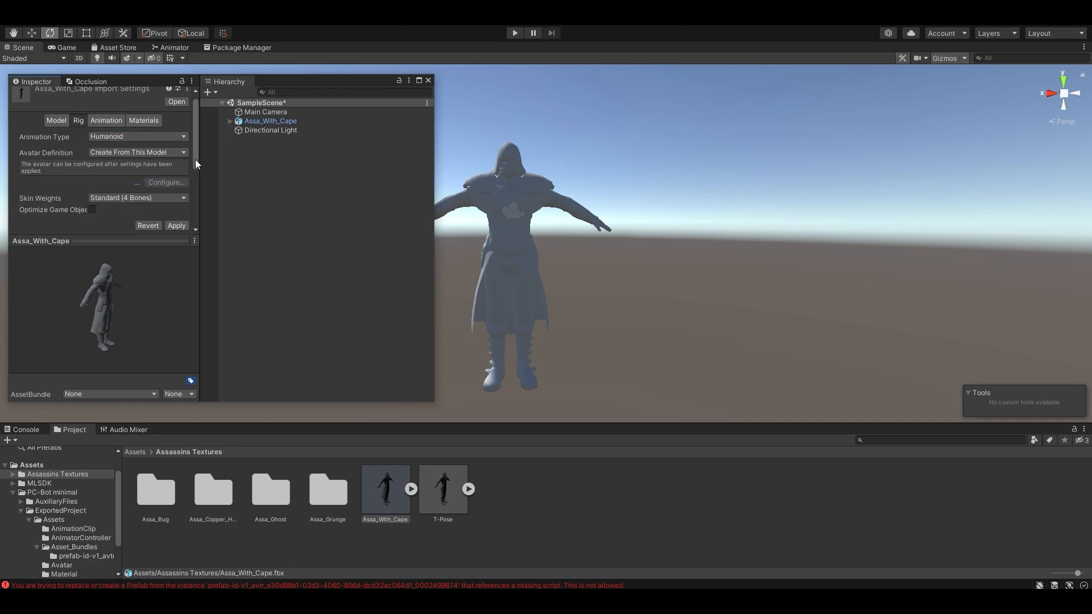
scroll(195, 159, down, 3)
click(177, 185)
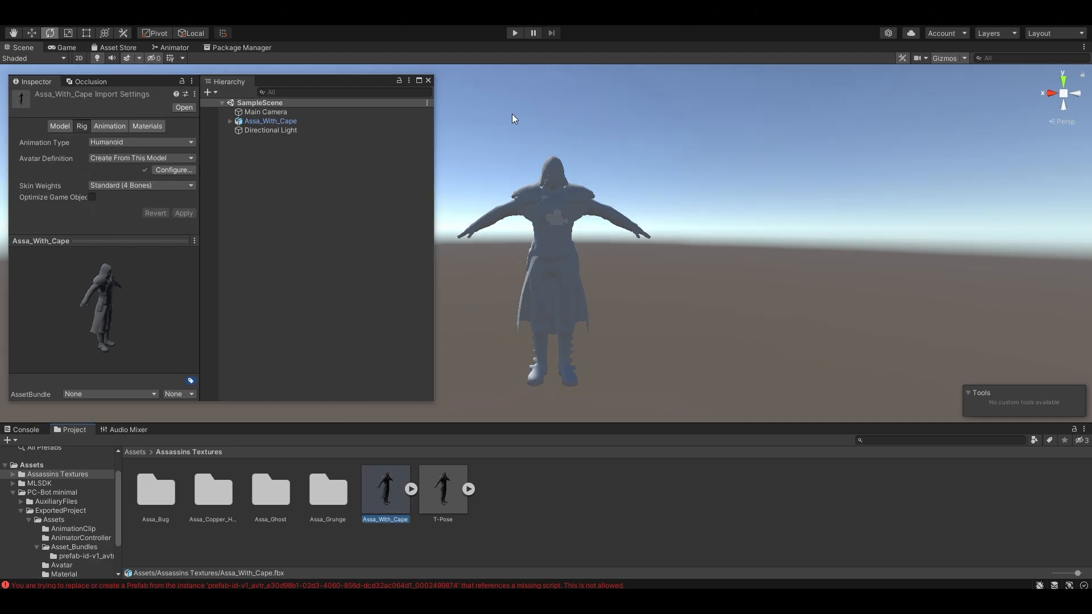
Step: Review the model's general import settings in the enlarged Inspector panel
click(61, 126)
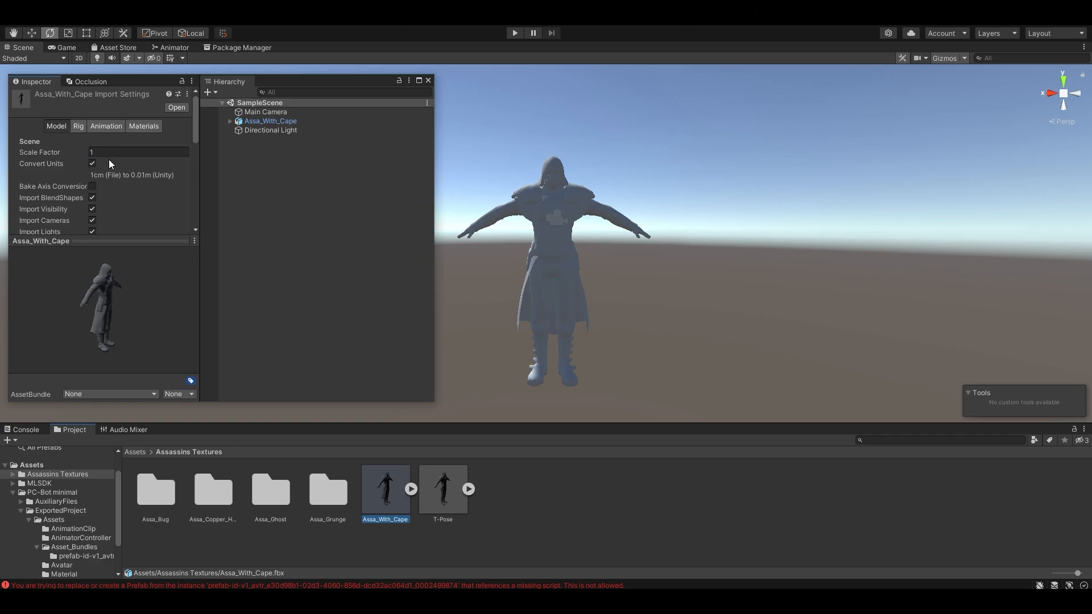
scroll(192, 123, down, 3)
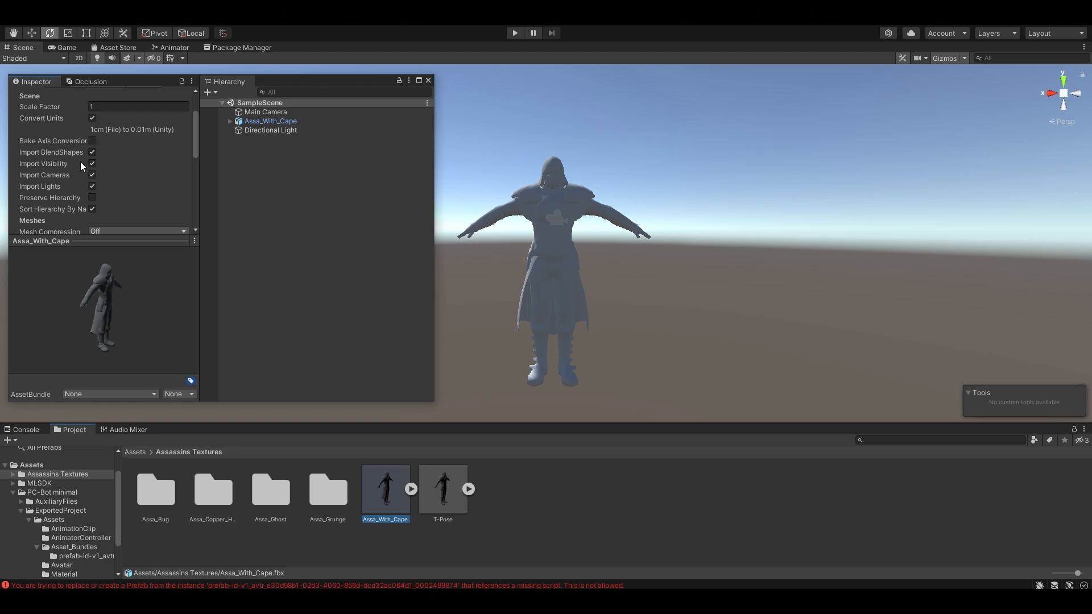
mouse_move(193, 135)
mouse_down()
mouse_move(193, 206)
mouse_move(203, 118)
mouse_up()
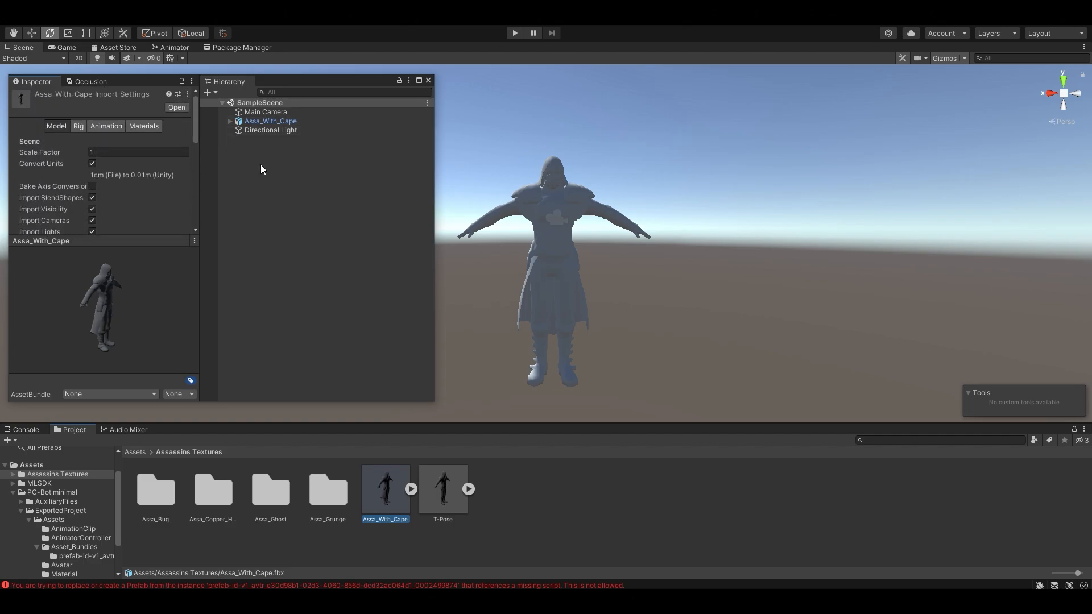
drag(435, 402, 349, 426)
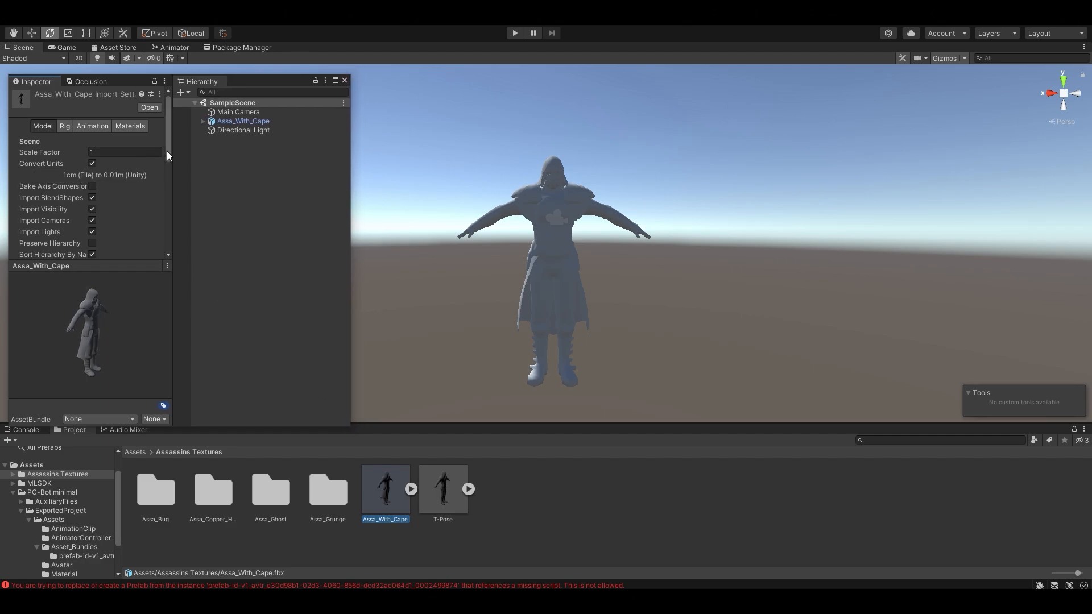
drag(166, 151, 182, 195)
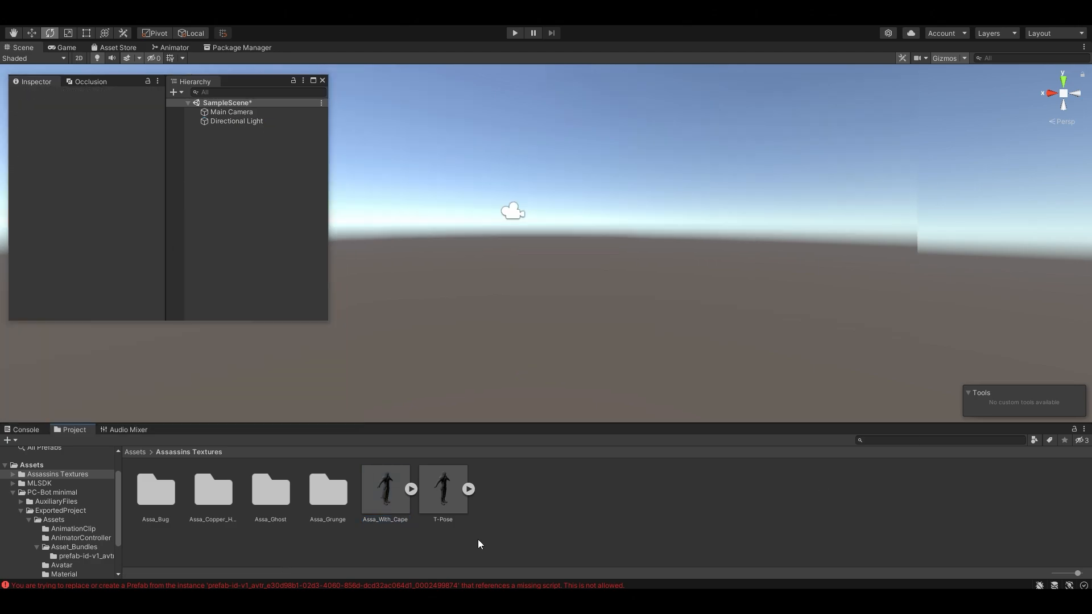
Step: Drag Assa_With_Cape into the scene again and set its position to 0, 0, 0
drag(391, 488, 485, 344)
drag(515, 283, 516, 275)
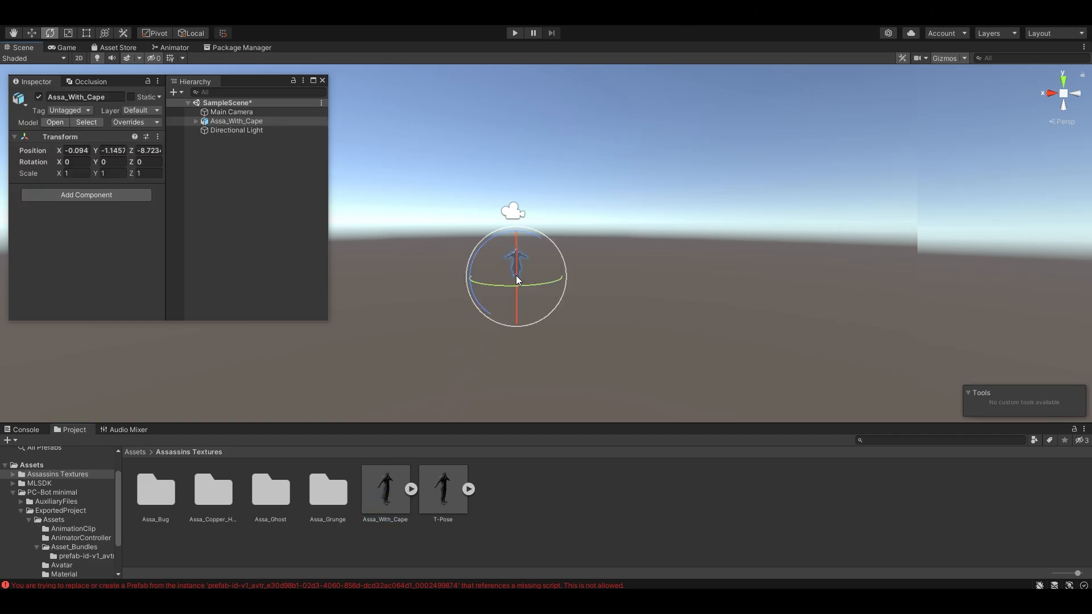
click(77, 152)
text(0)
click(104, 150)
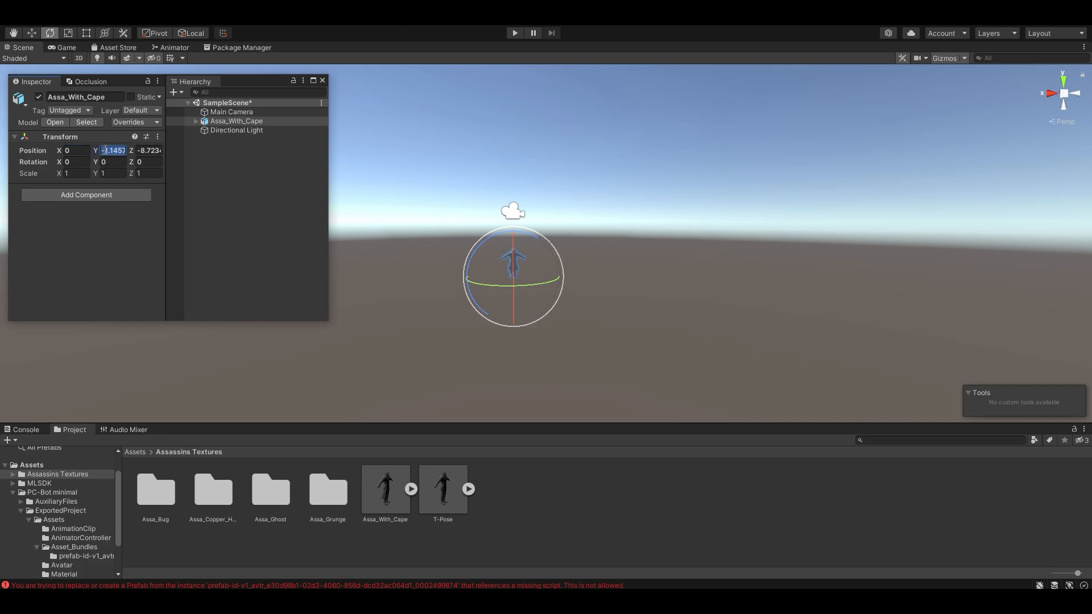
text(0)
click(141, 150)
text(0)
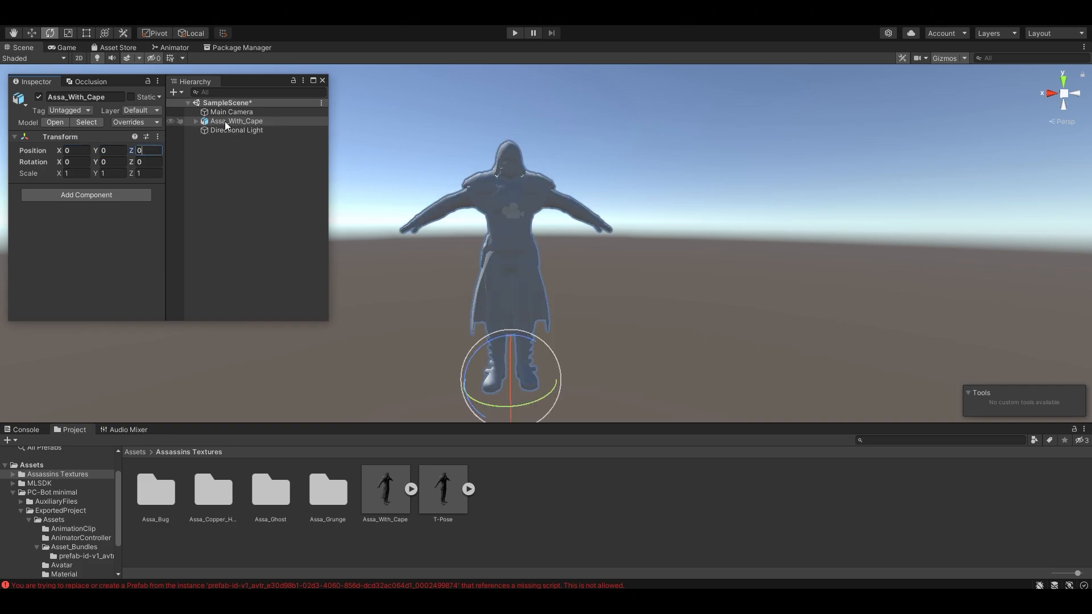
Step: Unpack the Assa_With_Cape character from its prefab via the Hierarchy menu
click(275, 120)
right_click(304, 122)
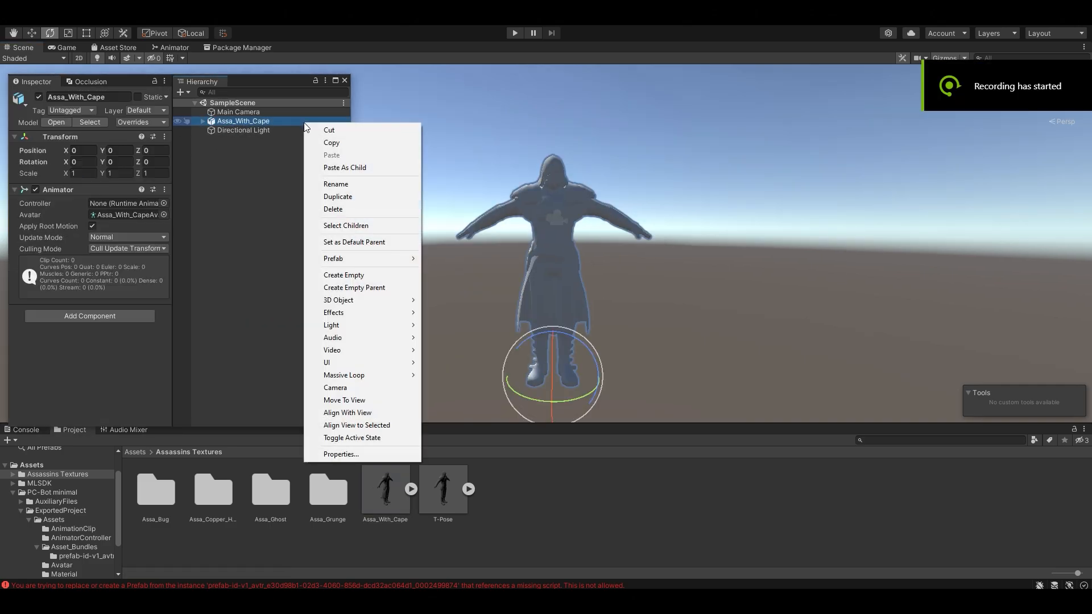
mouse_move(394, 258)
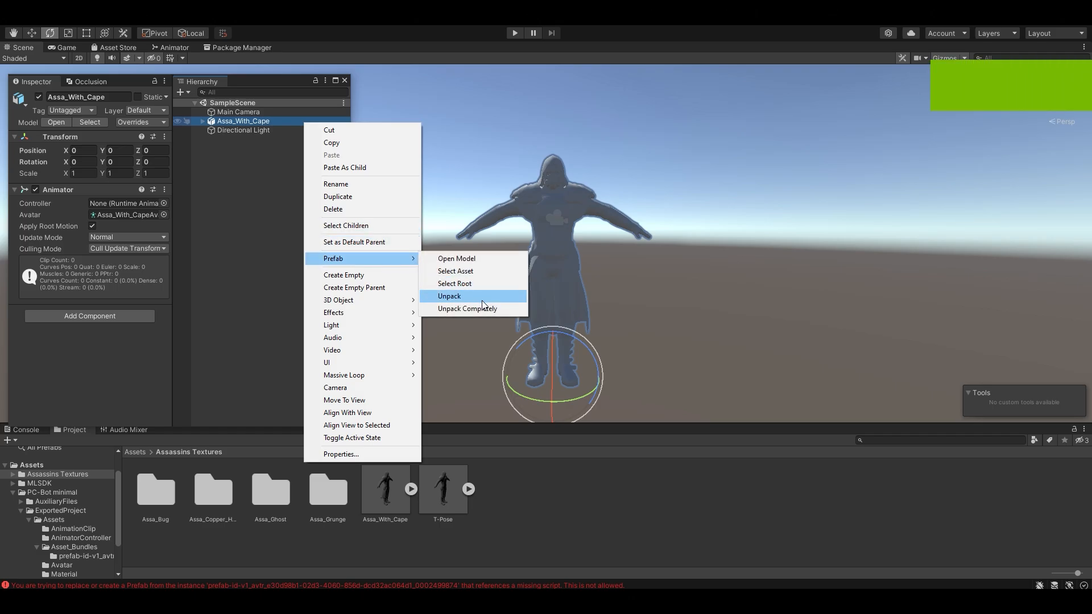
click(493, 311)
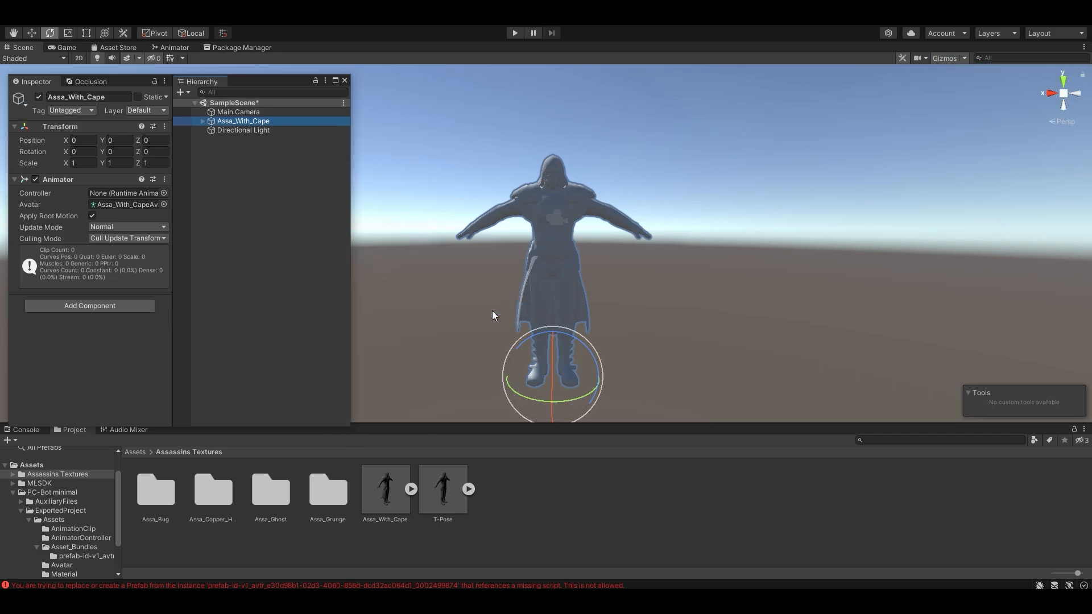
key(e)
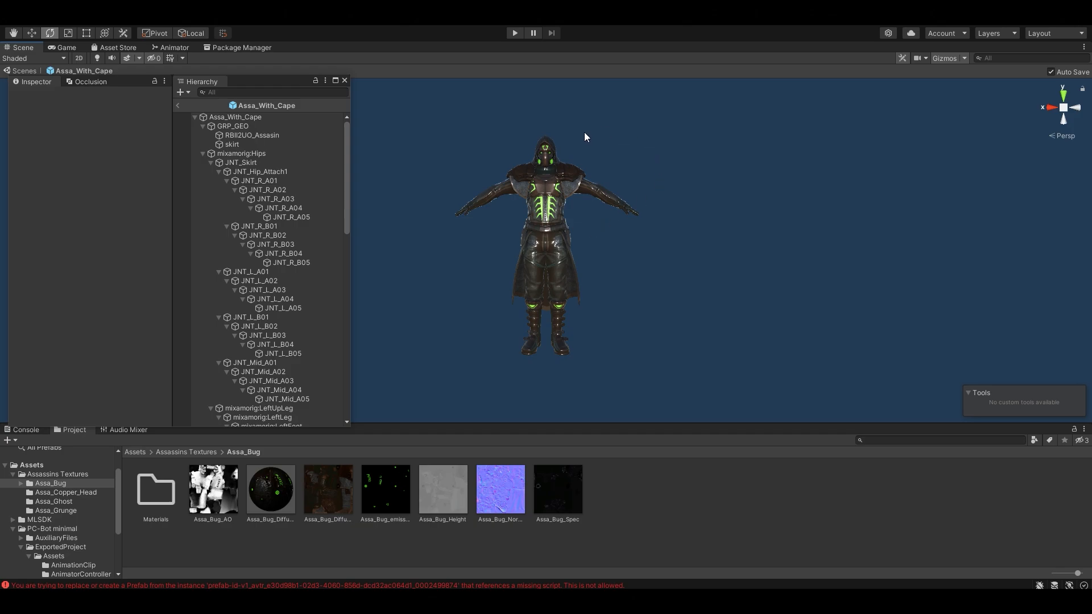
click(214, 118)
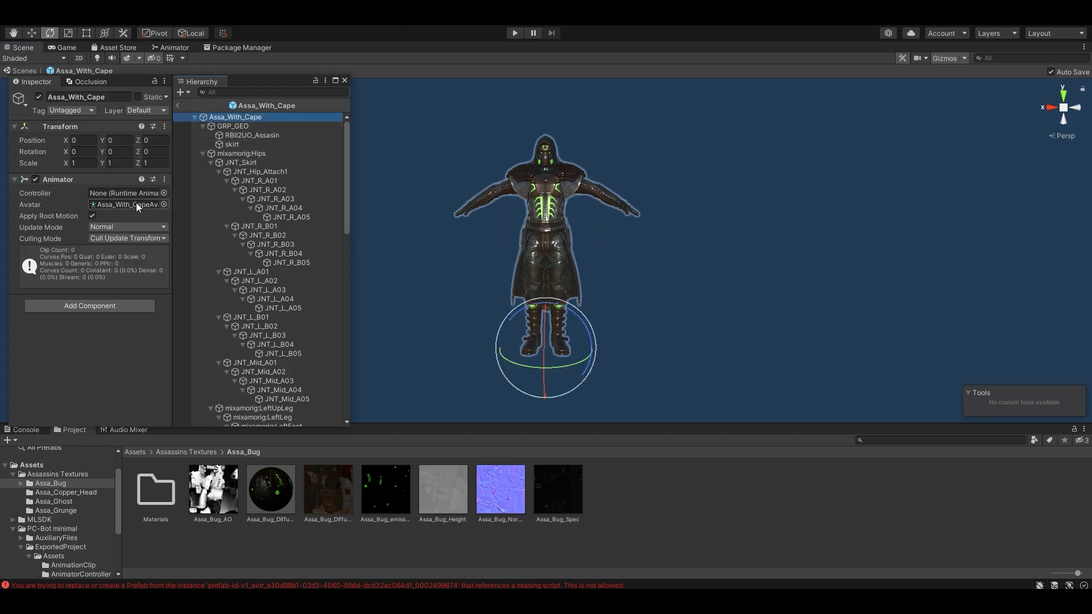
click(83, 307)
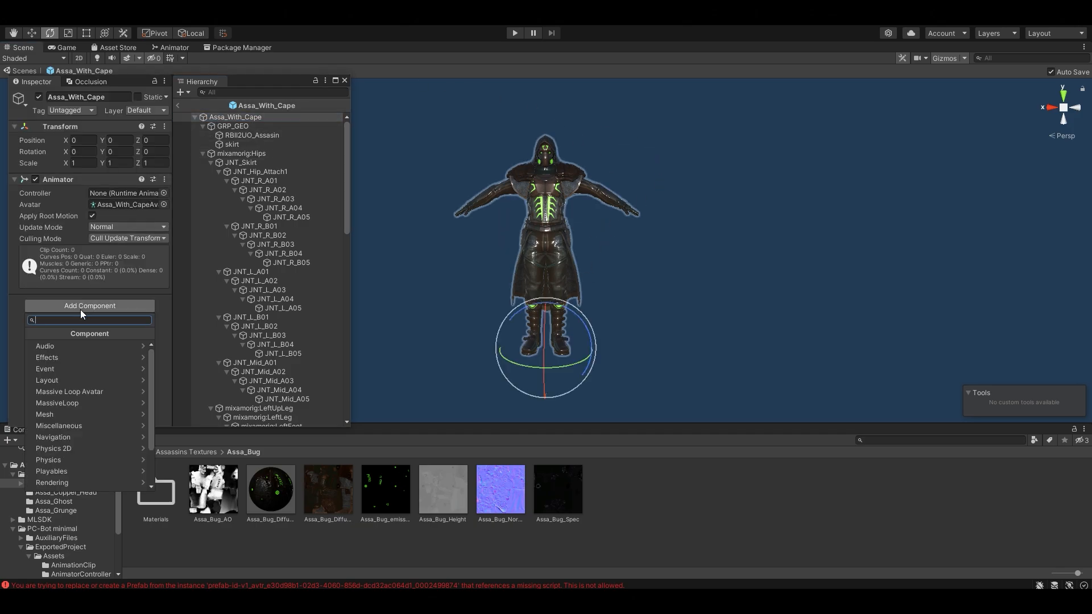
text(Avatar)
click(72, 346)
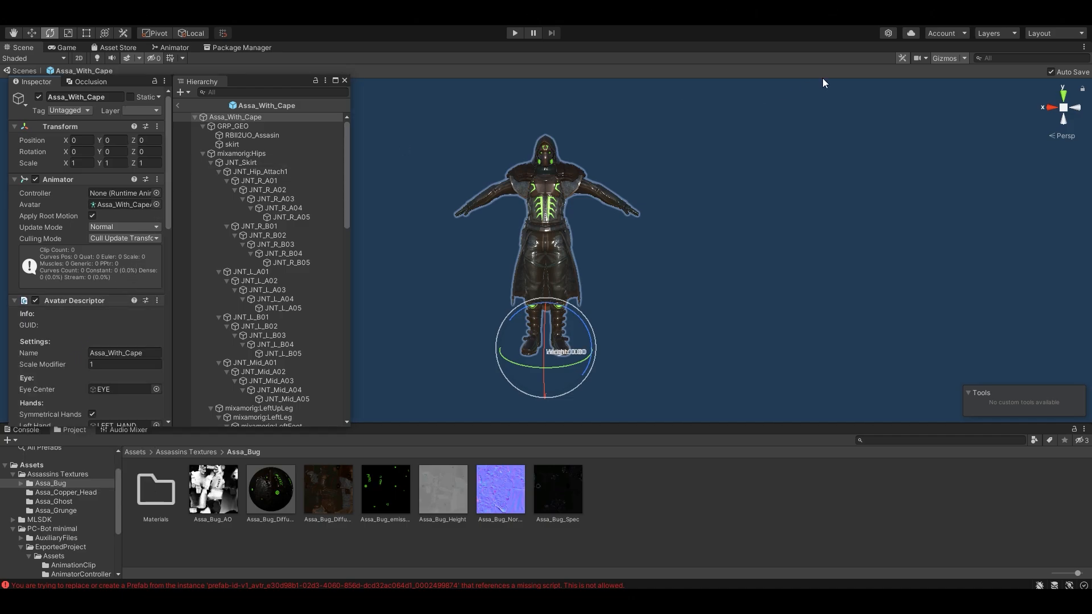
mouse_move(839, 137)
right_down()
mouse_move(827, 145)
mouse_move(826, 125)
right_up()
key(s)
key(w)
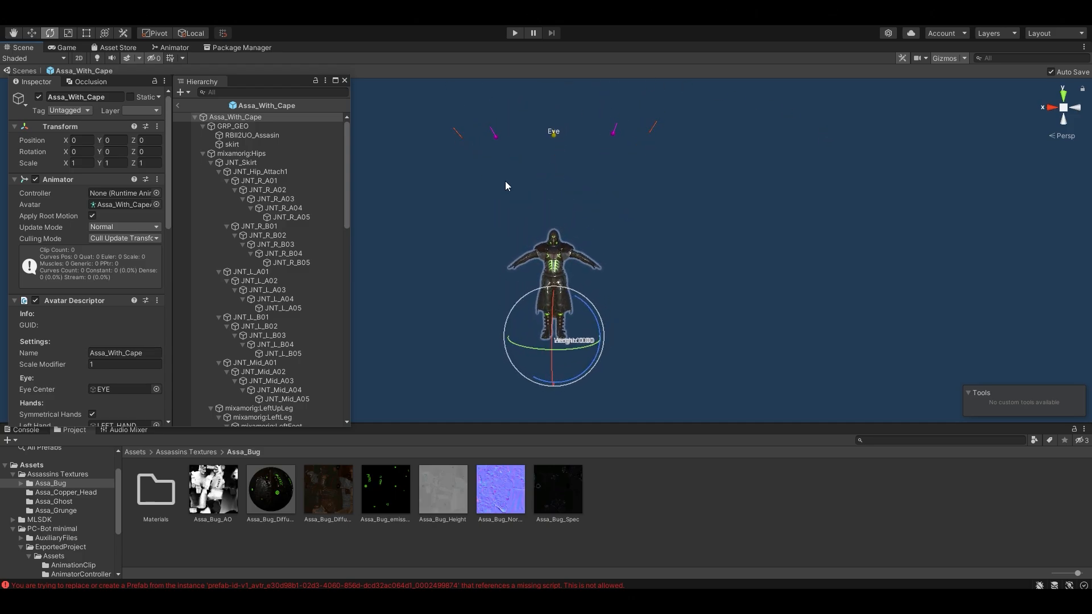
Step: Move the EYE marker down to the head, just in front of the character's eyes
drag(348, 164, 321, 374)
click(301, 375)
right_drag(660, 249, 571, 207)
key(w)
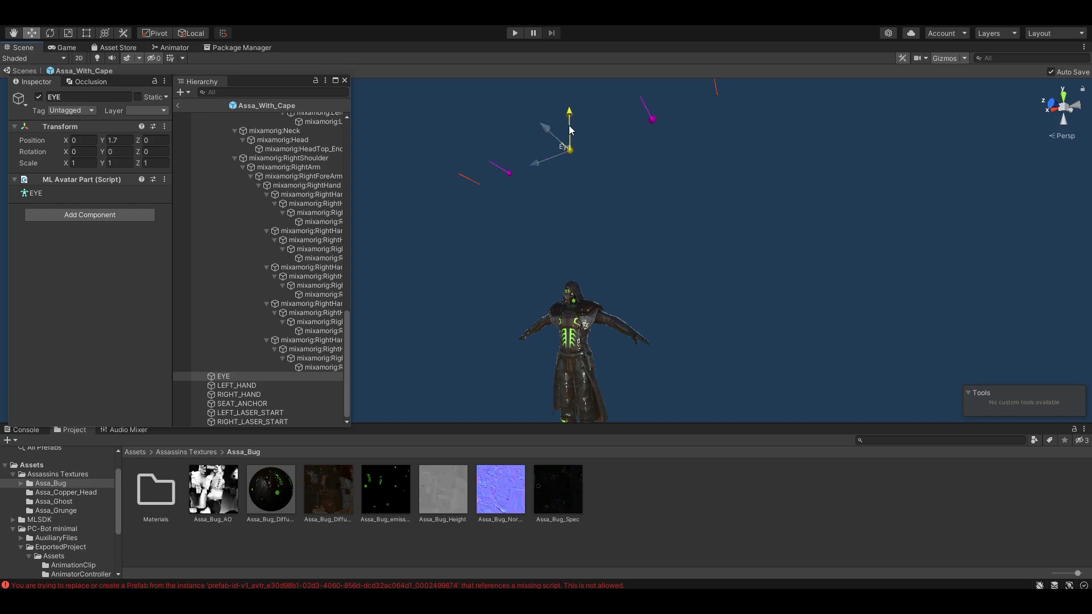
drag(571, 130, 570, 253)
key(w)
right_drag(570, 253, 526, 228)
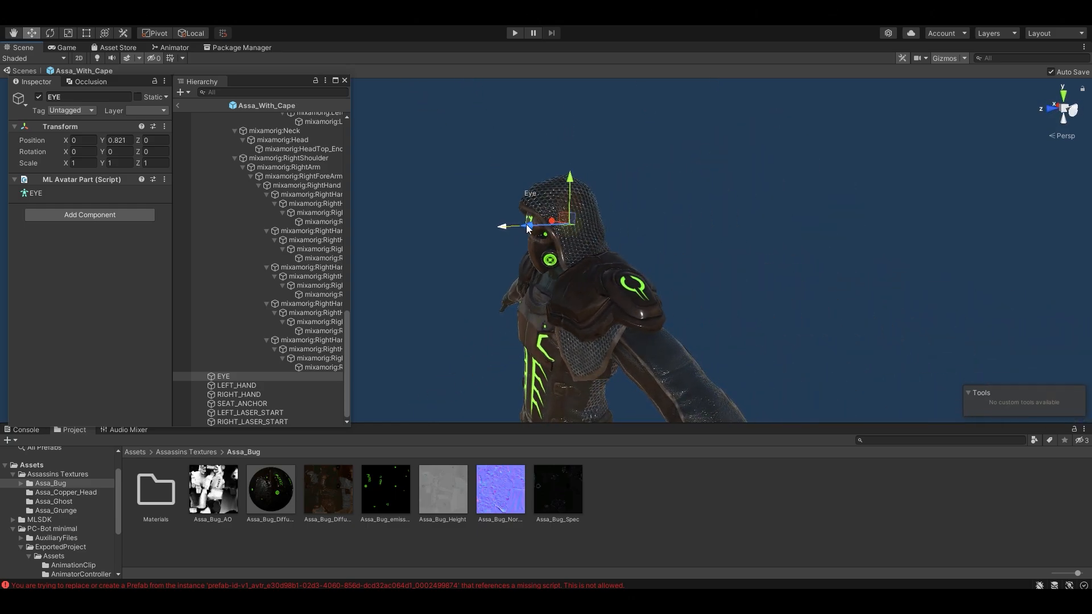
drag(523, 226, 480, 241)
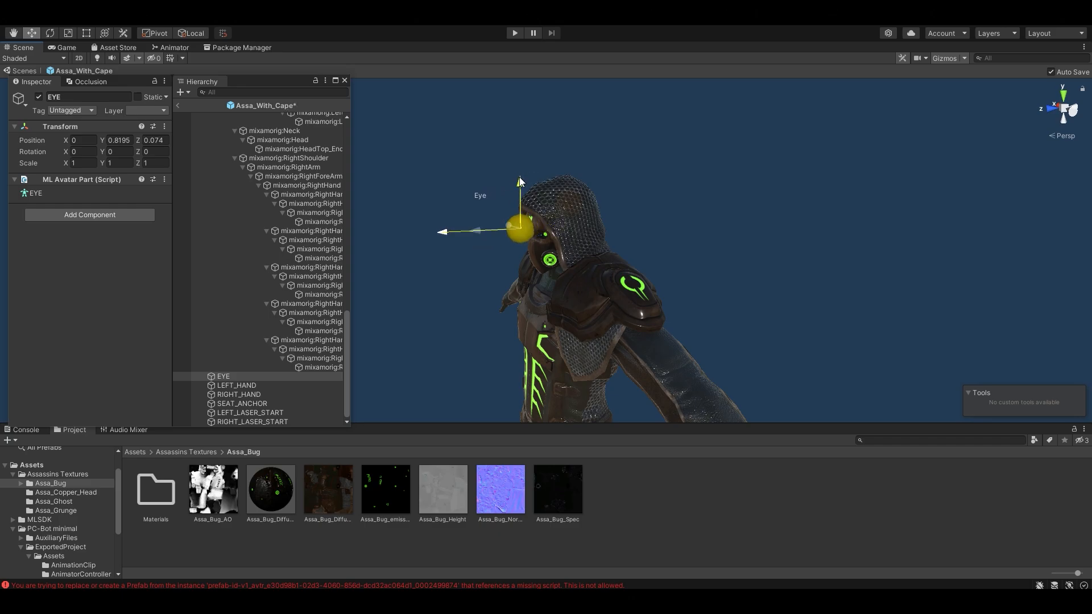
drag(520, 176, 676, 203)
drag(659, 253, 654, 255)
key(s)
right_drag(654, 255, 765, 226)
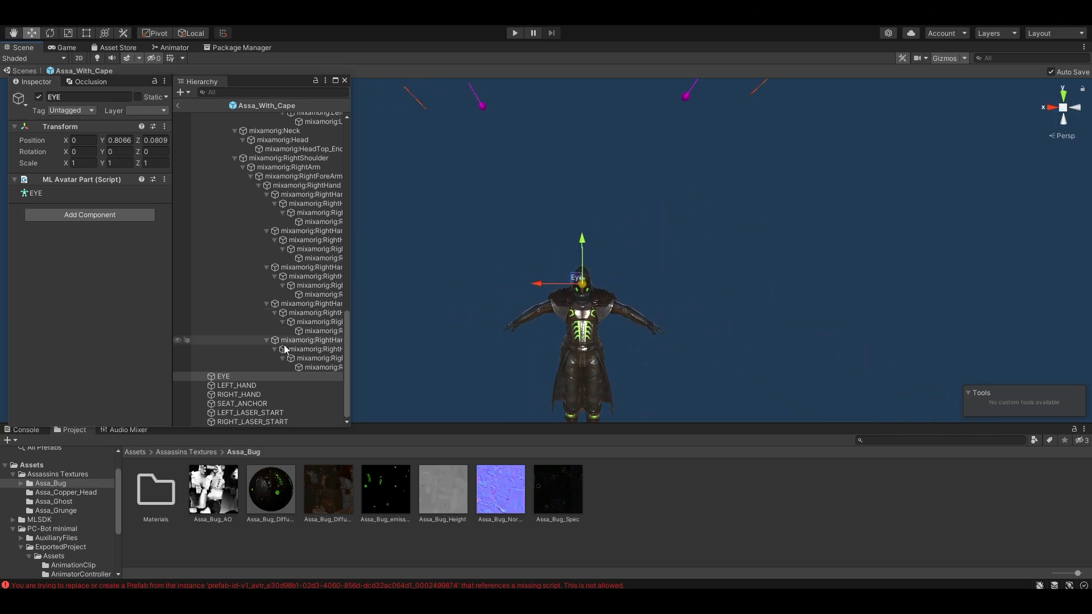
Step: Move the LEFT_HAND marker onto the character's left hand
click(265, 385)
right_drag(622, 251, 668, 170)
drag(673, 103, 664, 324)
key(w)
right_drag(664, 324, 719, 390)
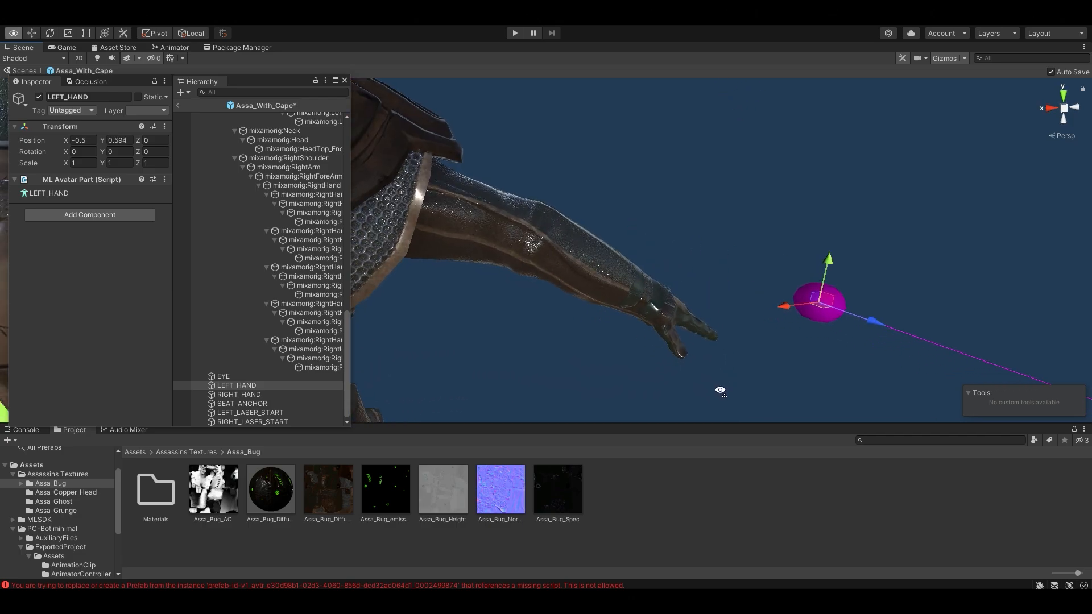
scroll(719, 390, down, 3)
drag(657, 275, 263, 298)
mouse_move(585, 293)
mouse_down()
mouse_move(611, 285)
mouse_move(598, 297)
mouse_up()
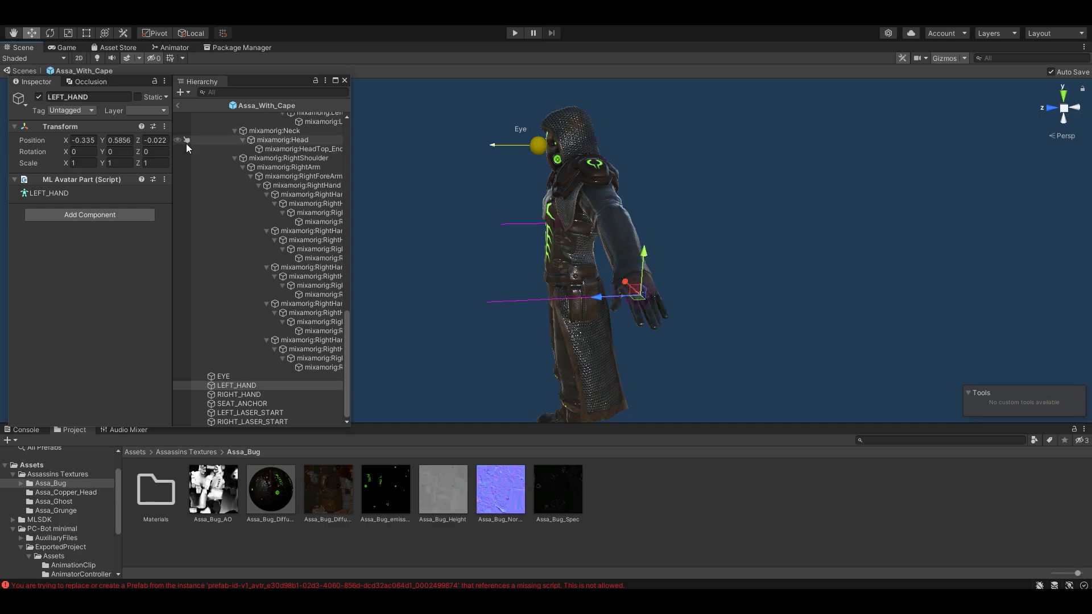
Step: Set the LEFT_HAND marker's Y and Z rotation to -90 and align it with the hand
click(113, 152)
text(-90)
click(157, 152)
text(-90)
right_drag(669, 200, 926, 171)
key(e)
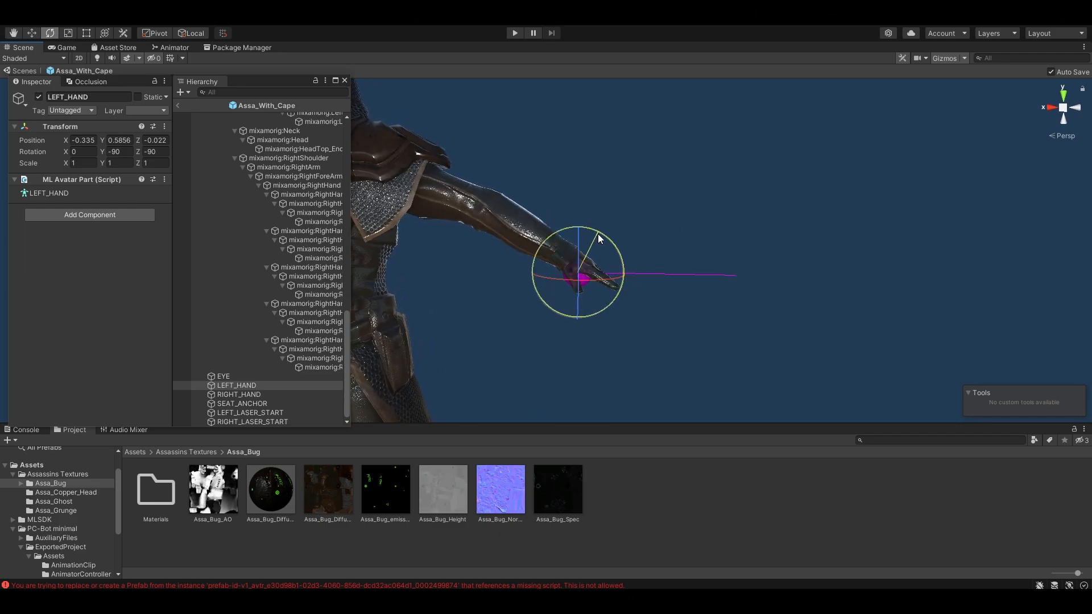
drag(598, 233, 625, 272)
right_drag(625, 272, 670, 268)
Step: Open the Base Layer animator controller picker under the Avatar Descriptor's Playable Layers
key(w)
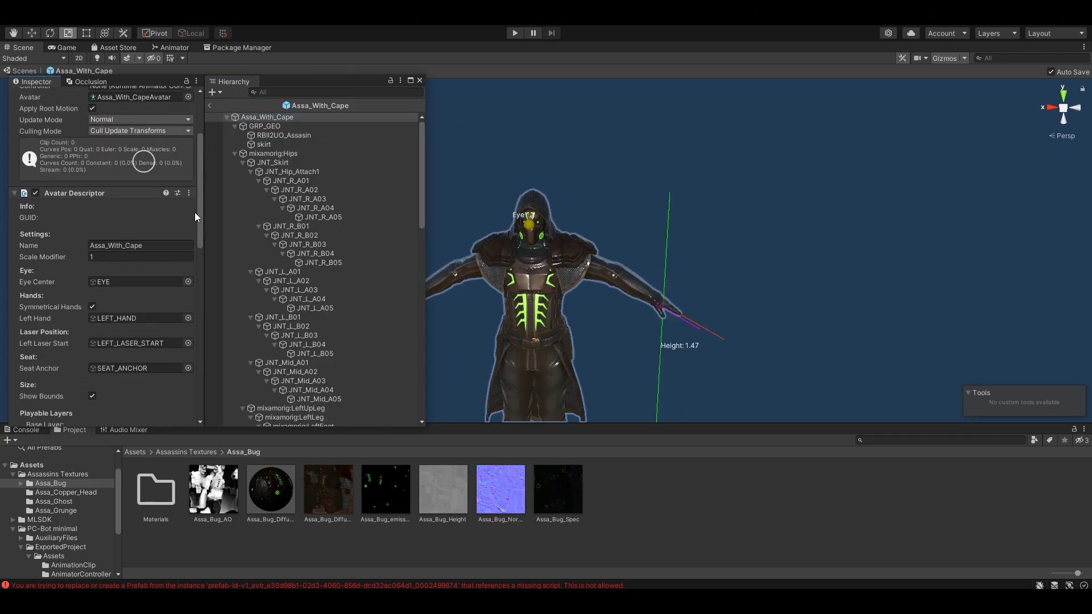
drag(194, 213, 197, 276)
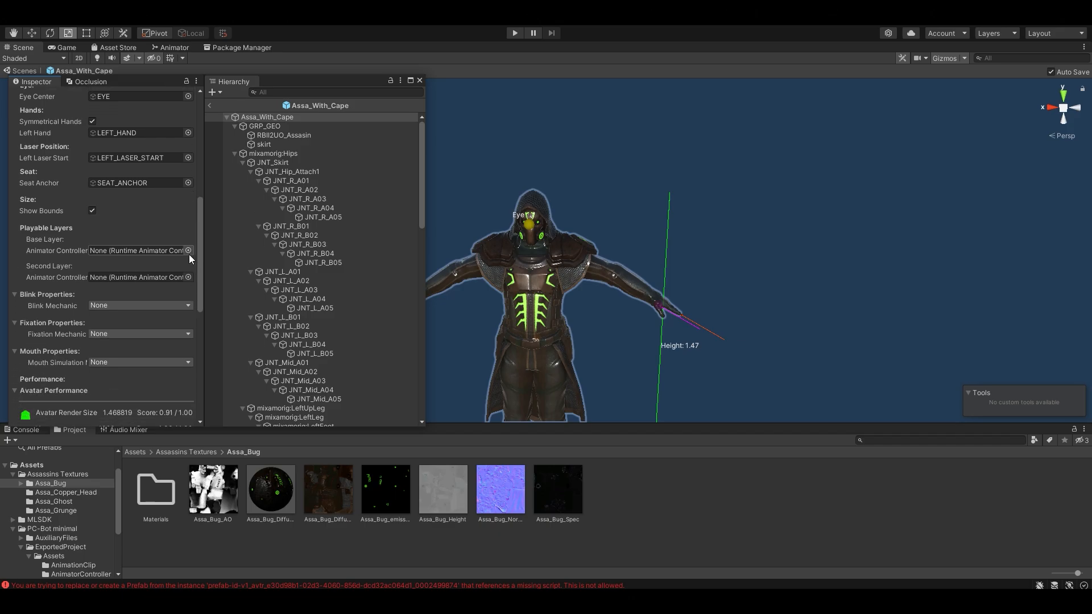
click(188, 251)
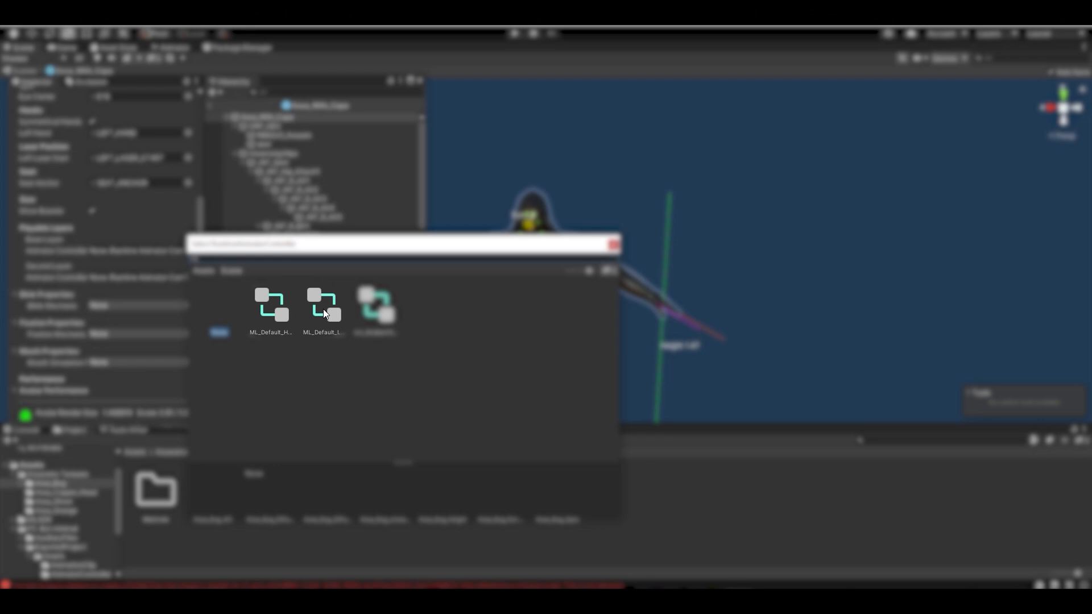
Step: Assign ML_Default_Locomotion_Controller to the base layer and ML_Default_Hand_Controller to the second layer
click(324, 310)
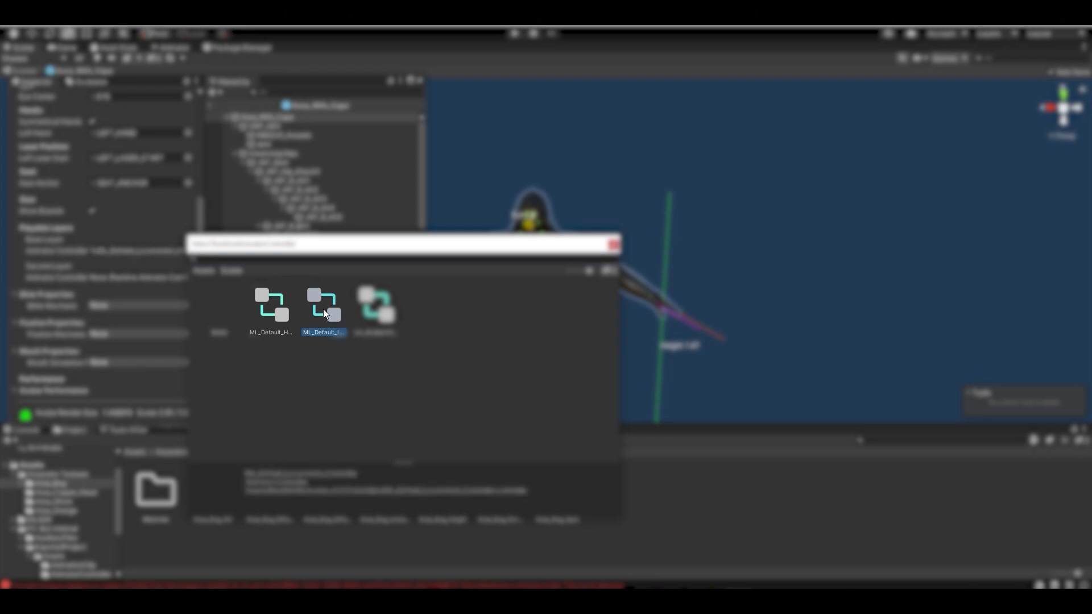
double_click(323, 309)
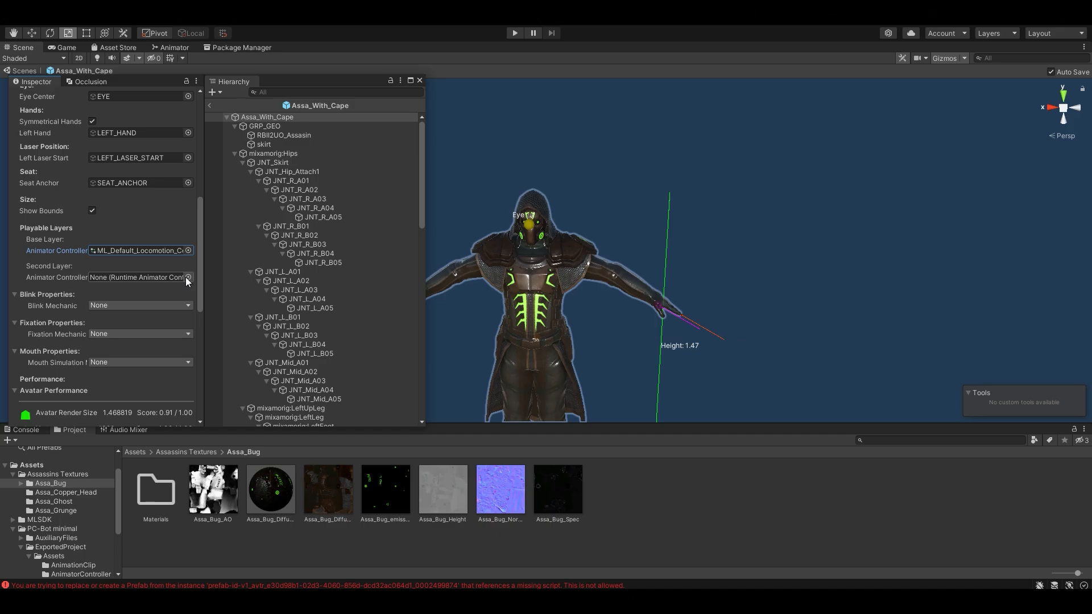
click(186, 277)
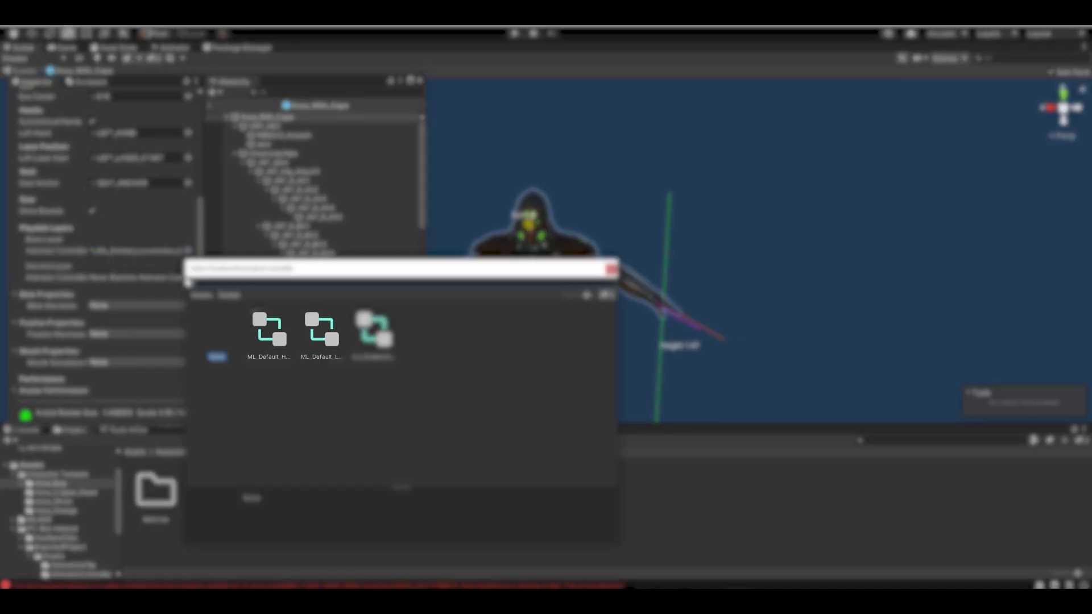
click(268, 321)
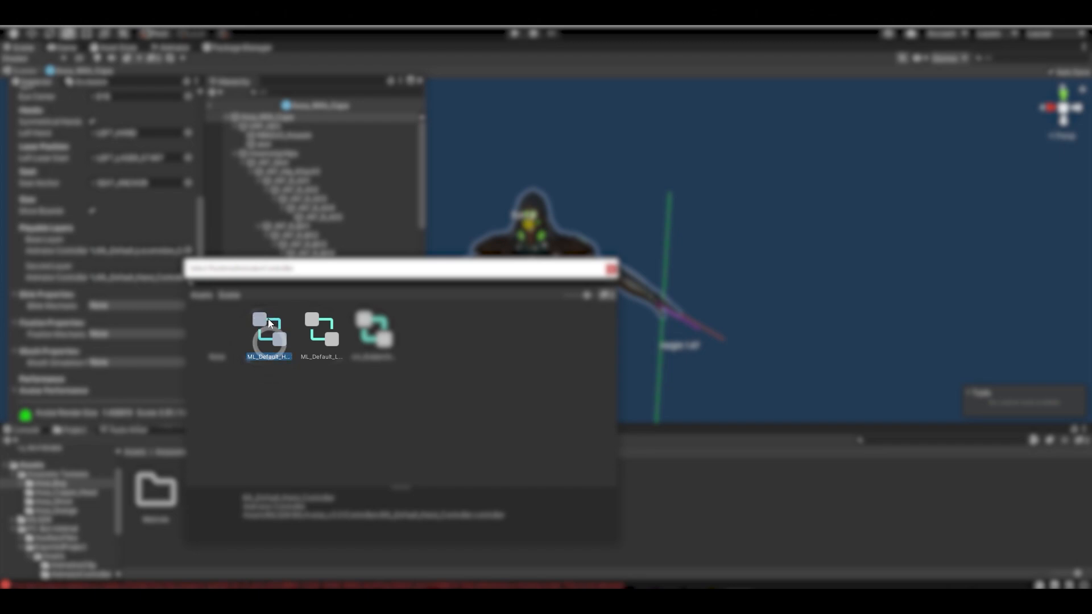
double_click(267, 319)
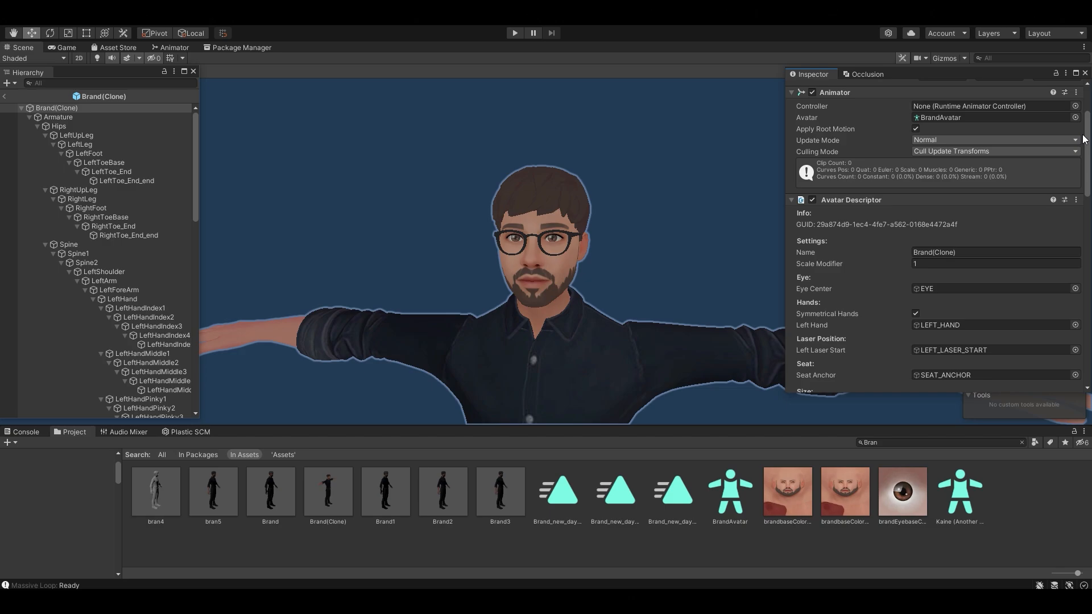
Step: Keep Viseme Blendshape as the mouth mechanic and auto-detect the viseme blendshapes
scroll(1077, 245, down, 5)
scroll(1077, 241, down, 1)
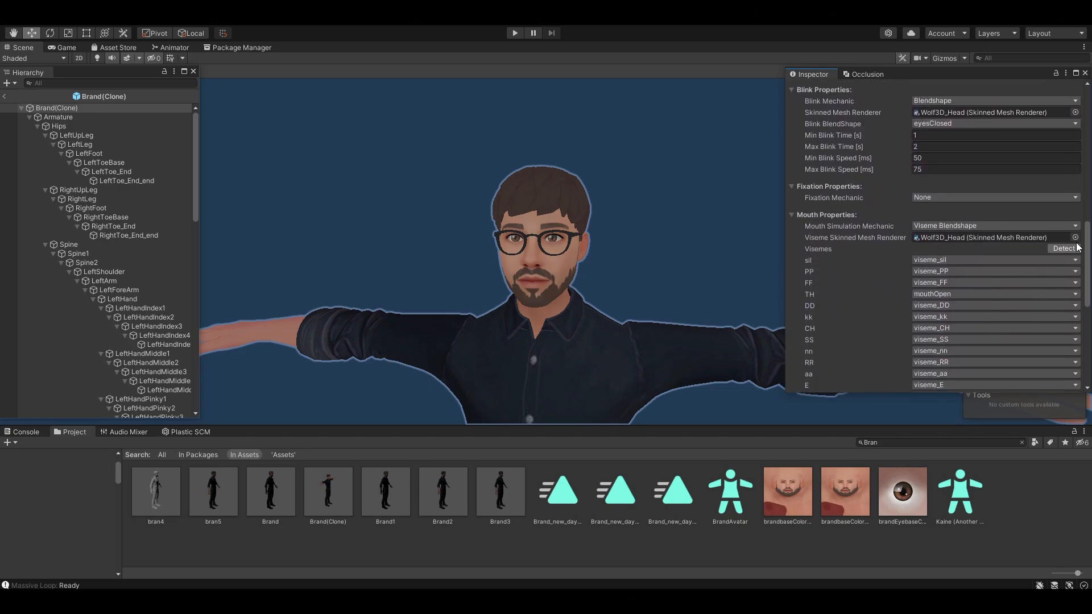
click(1074, 226)
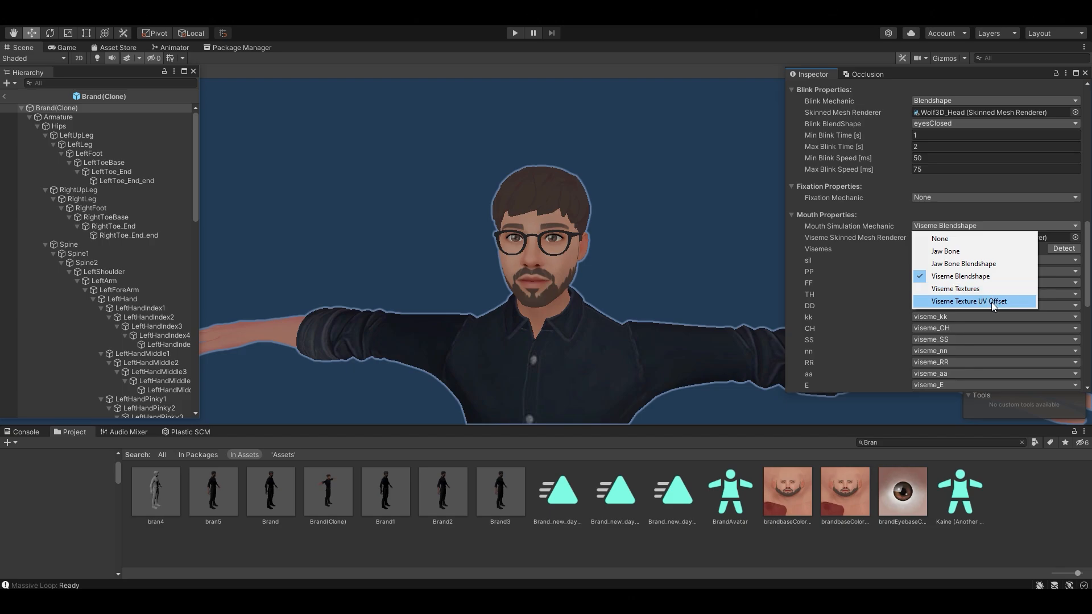
click(1062, 227)
scroll(1080, 230, down, 2)
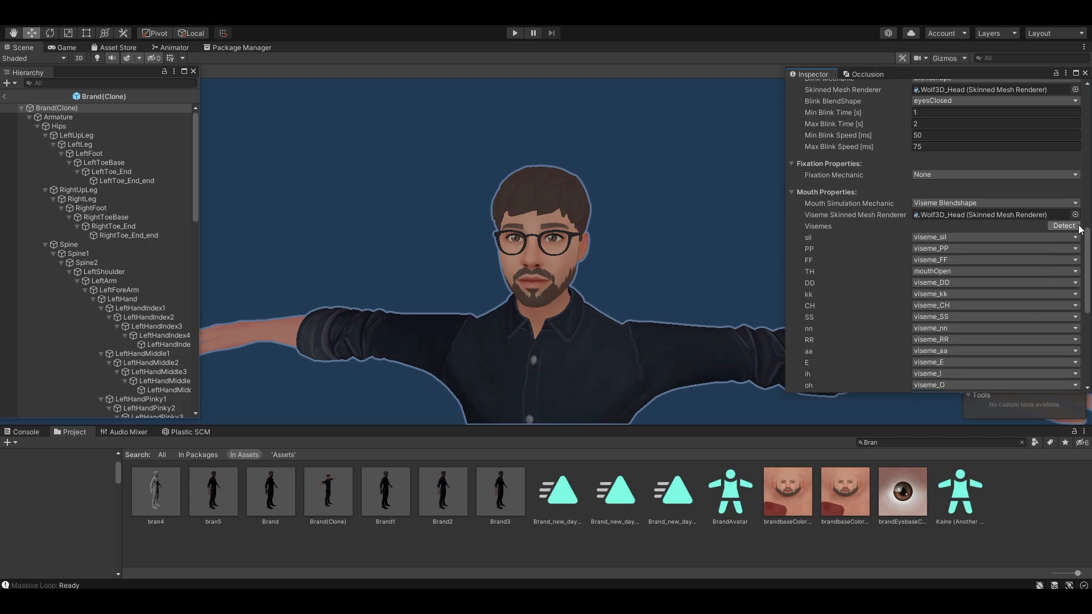
click(1079, 227)
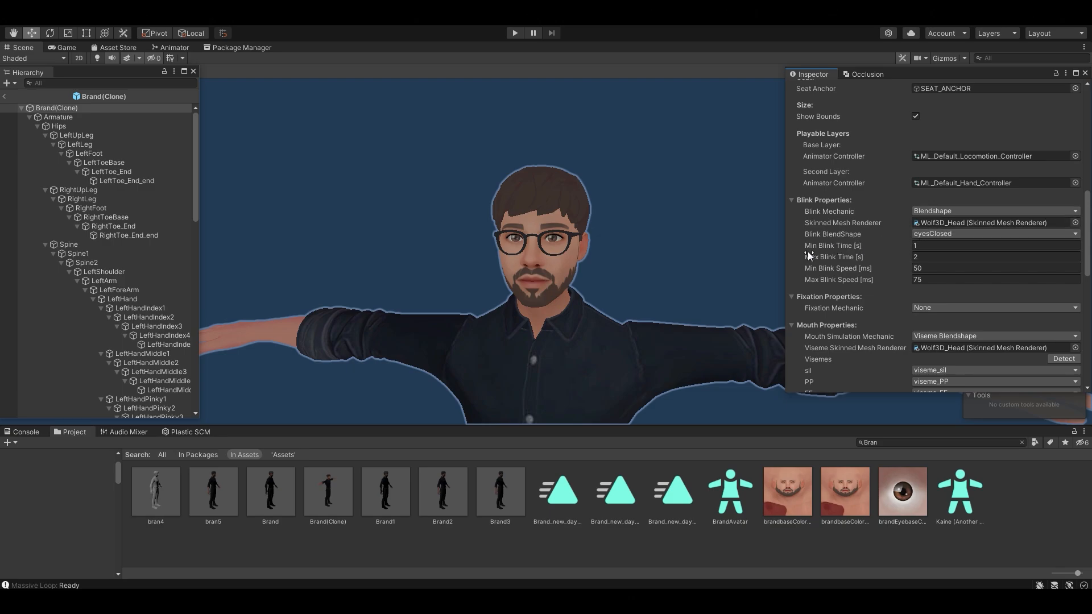
Step: Set the blink blendshape to eyesClosed and open the Fixation Mechanic choices
mouse_move(809, 252)
click(995, 234)
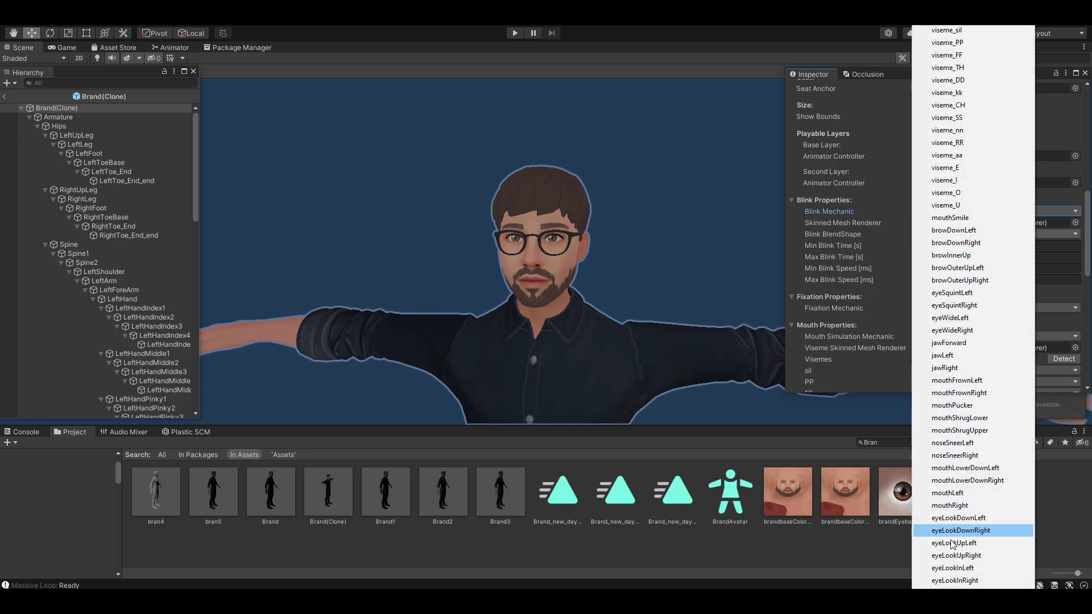
scroll(952, 544, down, 4)
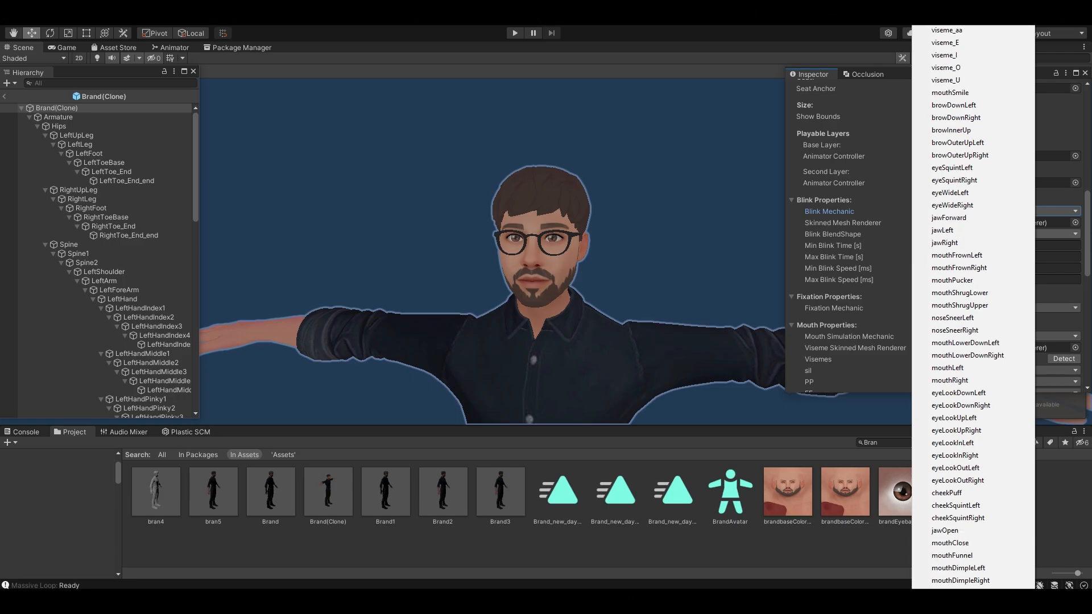
scroll(952, 569, down, 5)
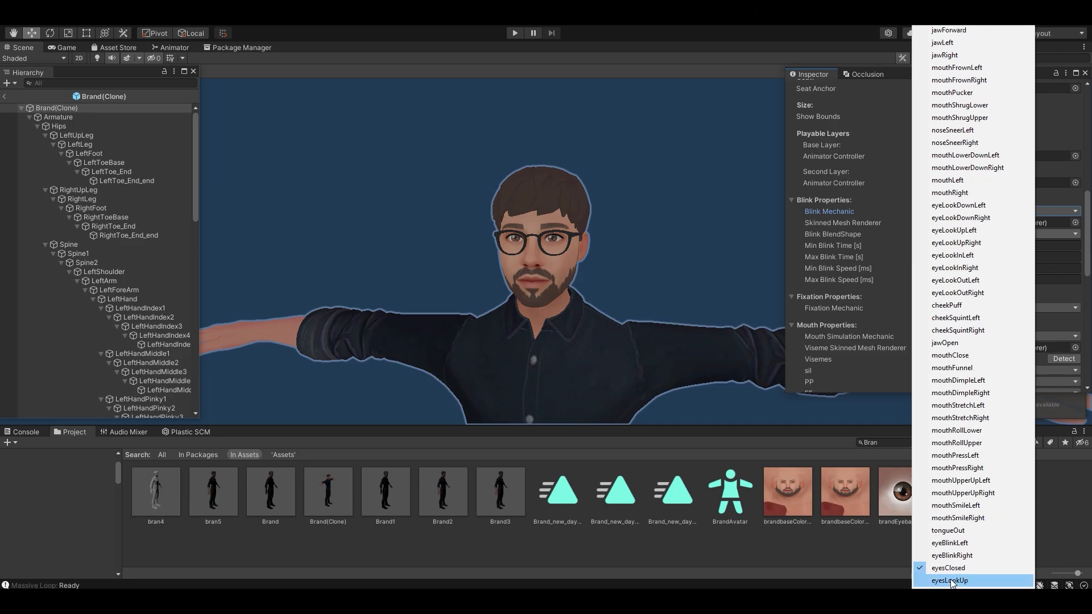
click(951, 567)
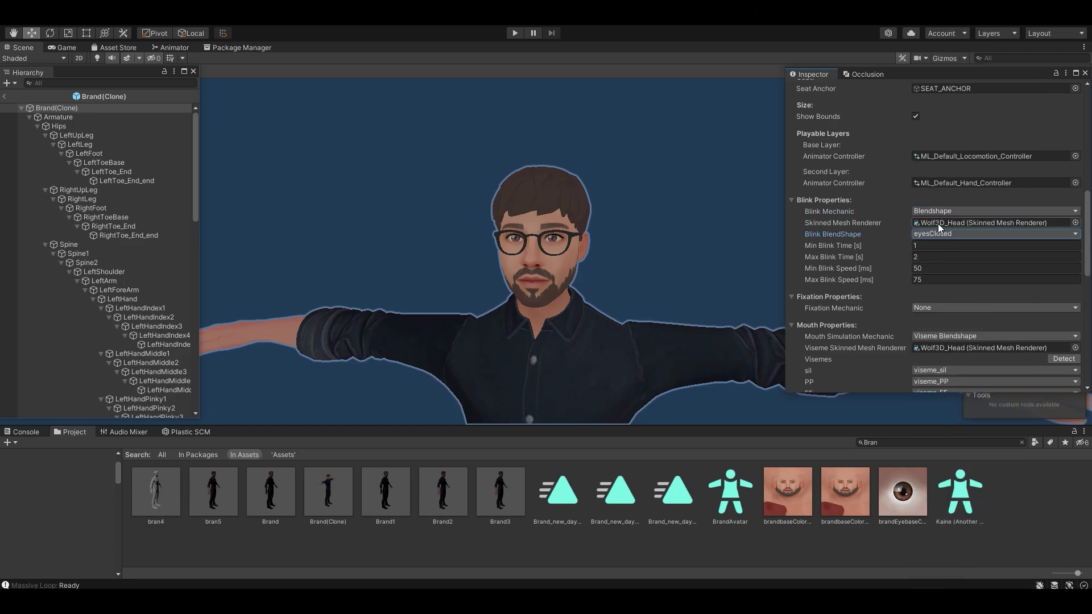
scroll(943, 228, down, 3)
click(951, 229)
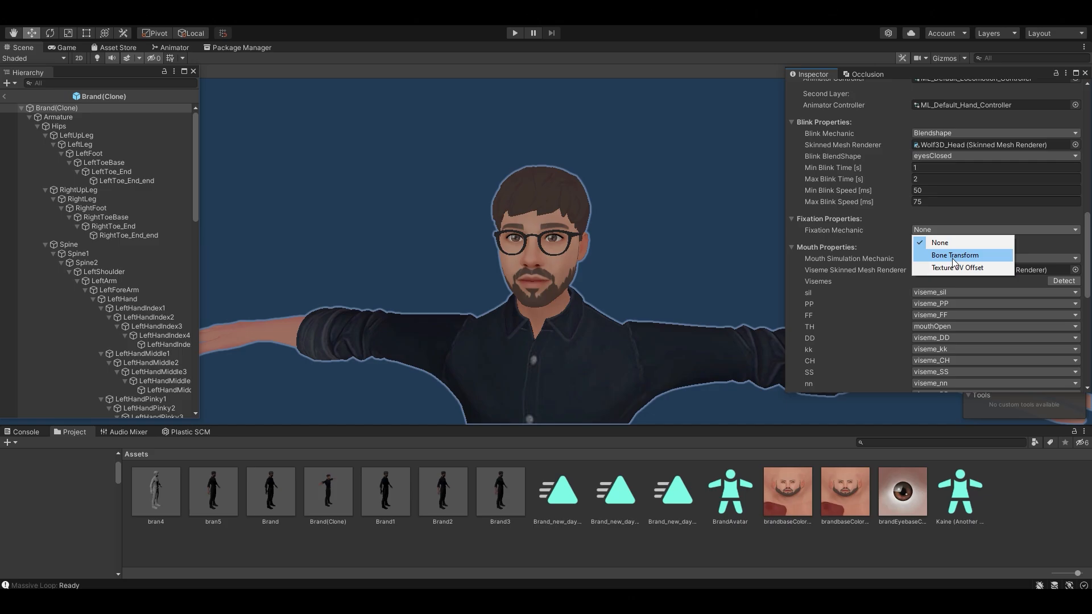
Step: Use bone-transform eye fixation with LeftEye as the left eye and RightEye as the right eye
click(954, 255)
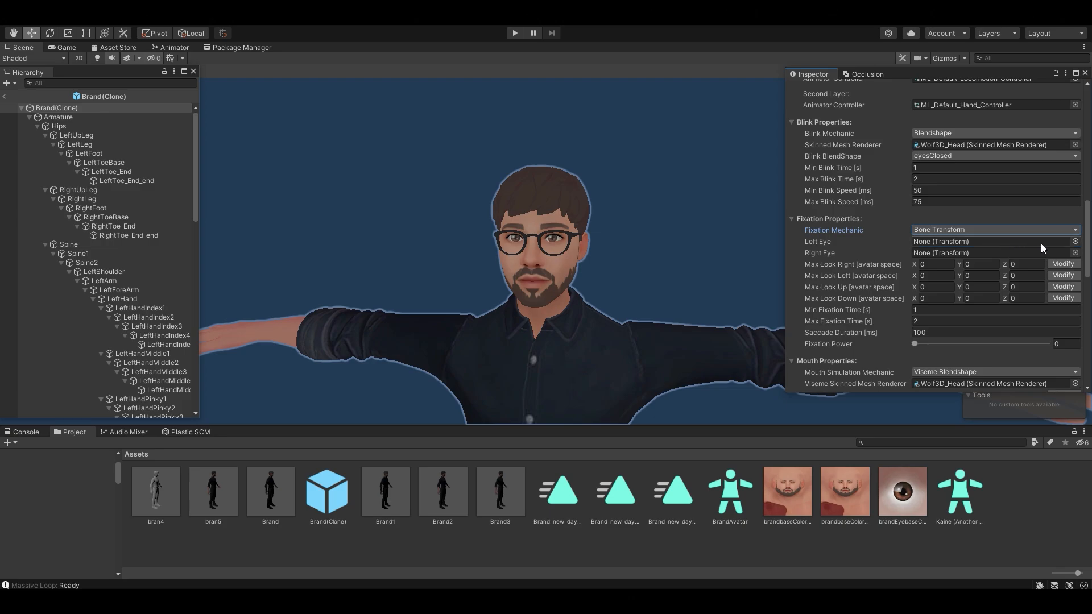
click(1075, 241)
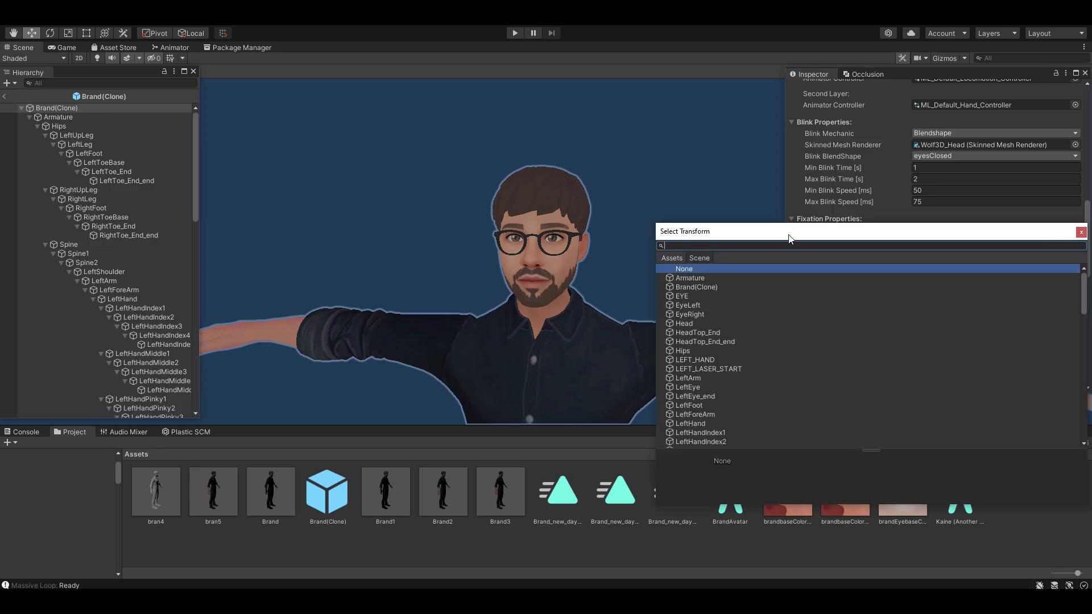
text(Eye)
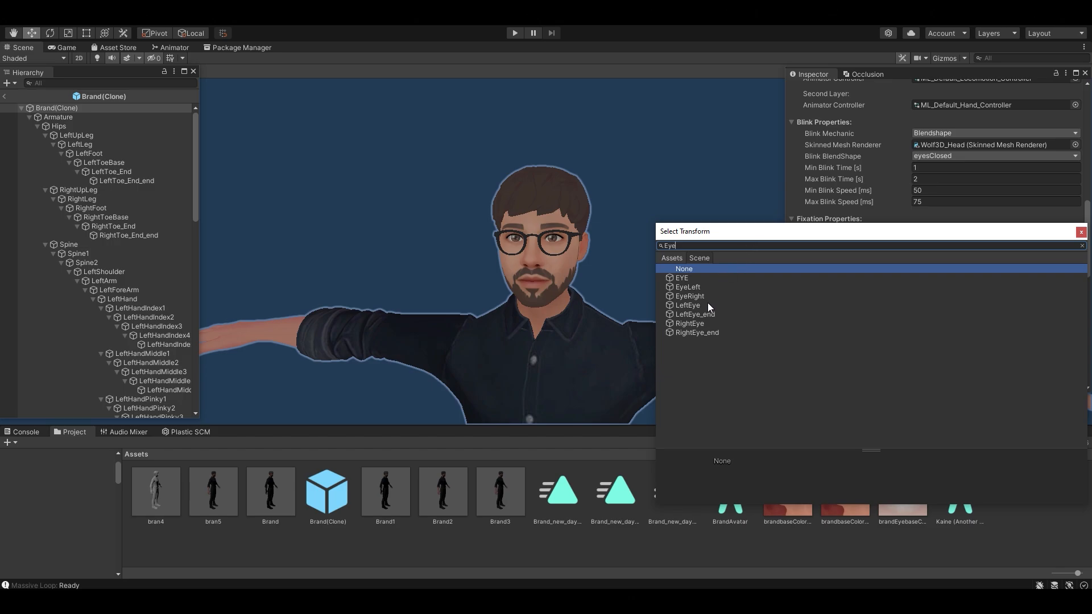
click(707, 305)
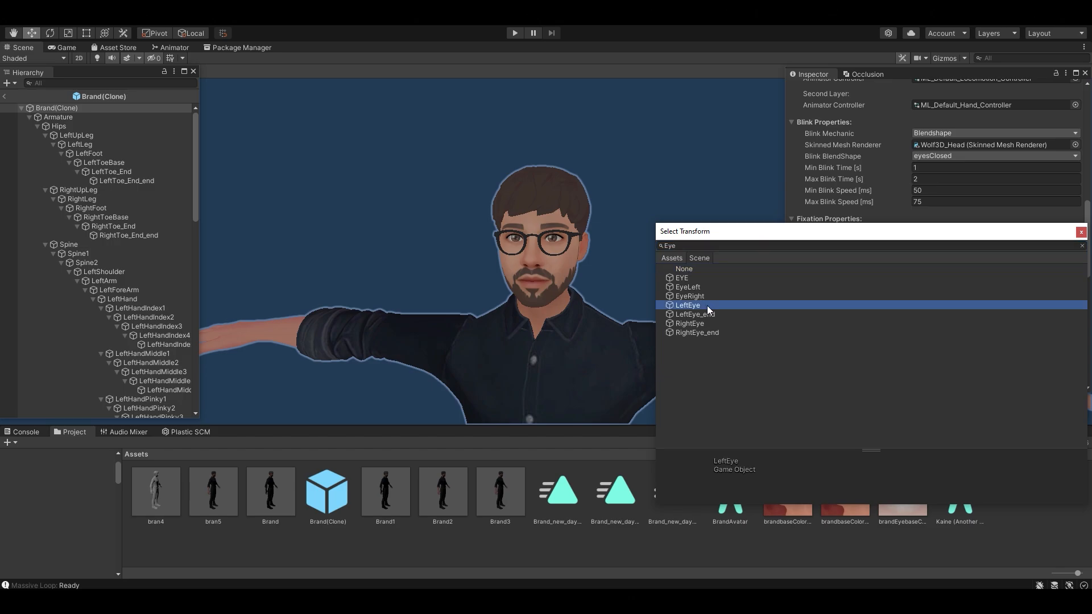
double_click(707, 305)
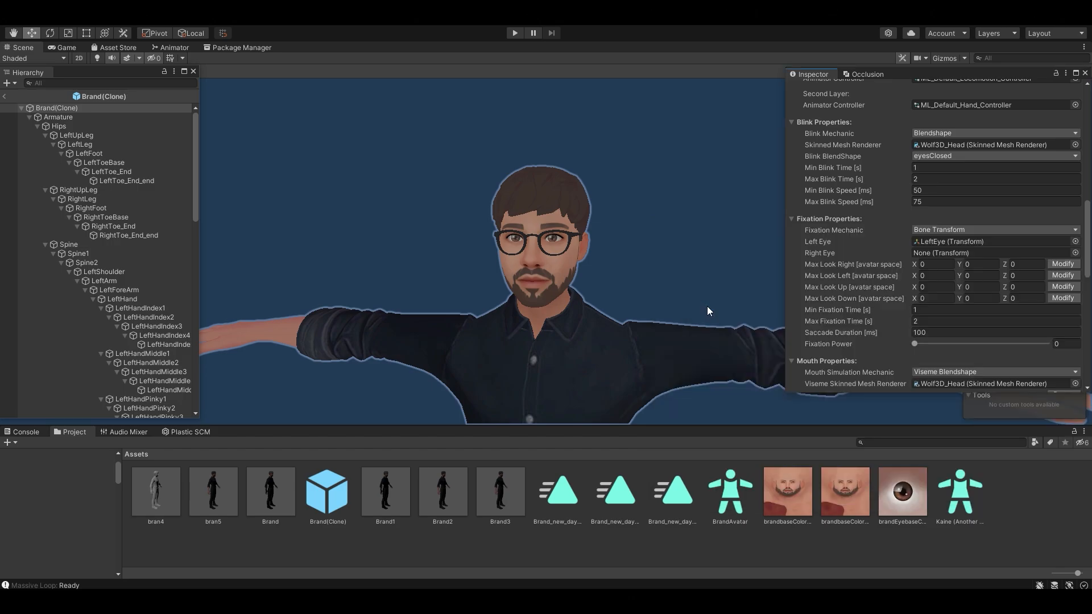
click(1075, 254)
text(RightEye)
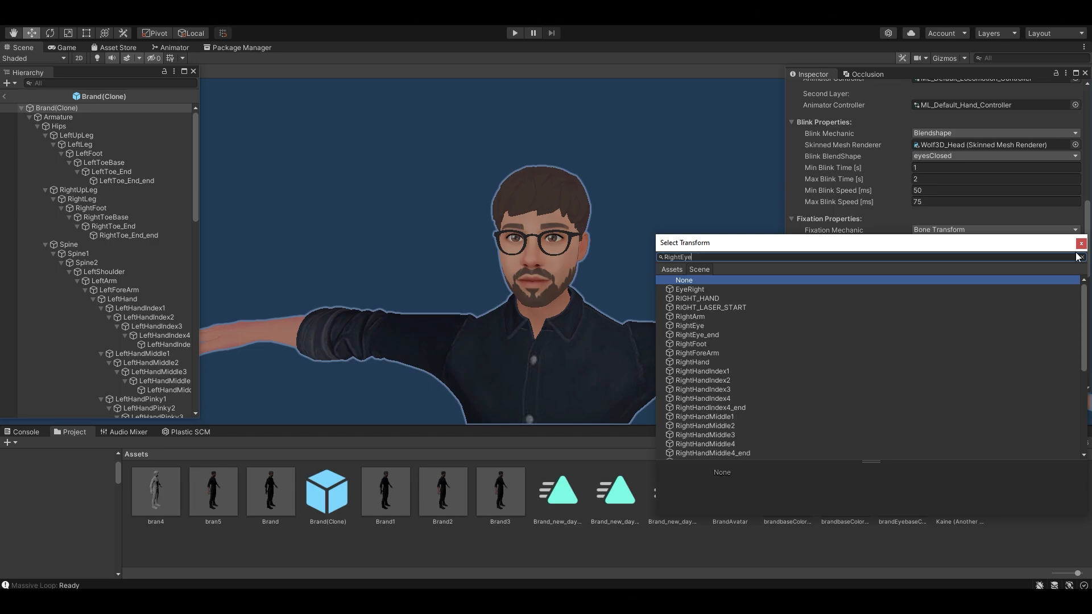
double_click(967, 289)
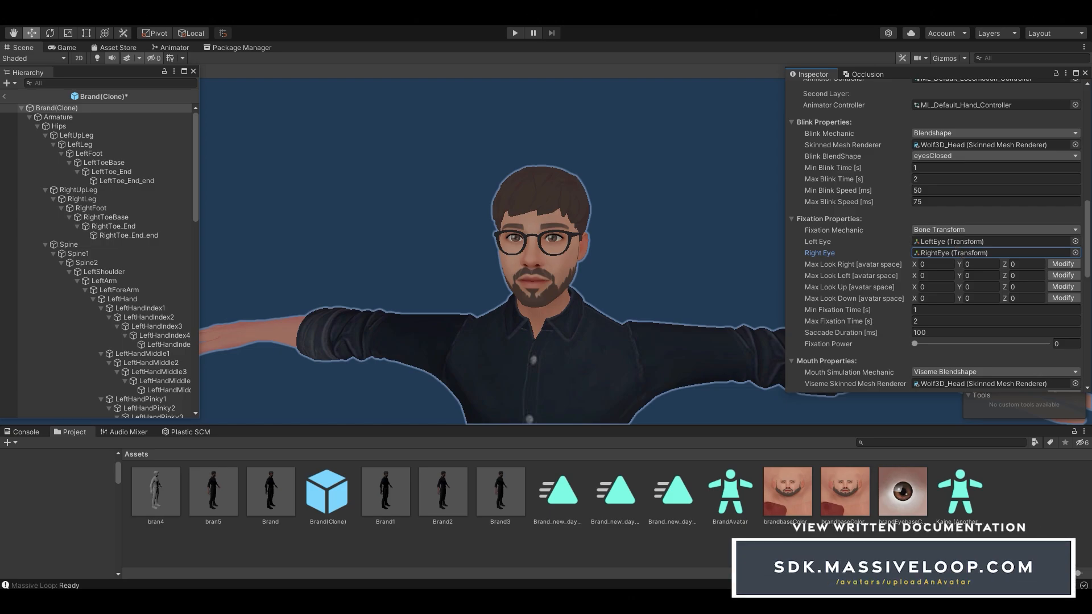
click(839, 219)
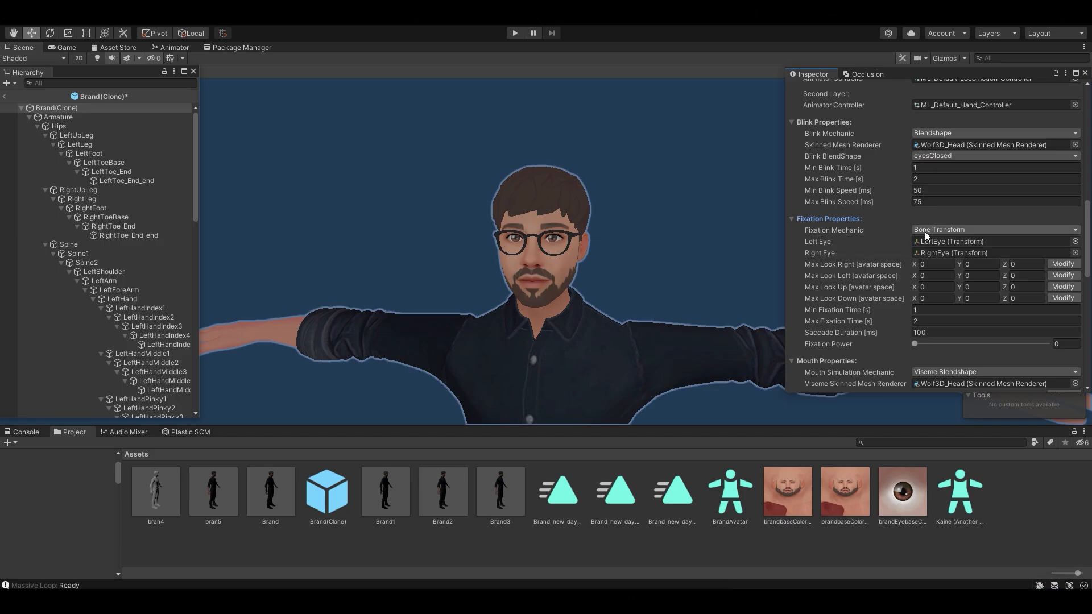
mouse_move(854, 229)
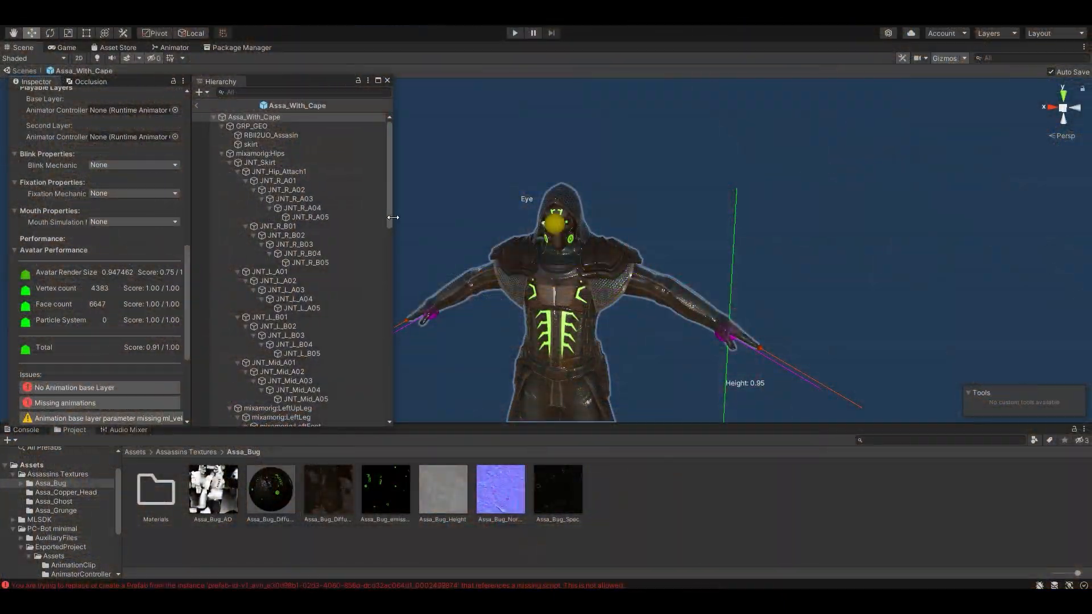
Step: Orbit to the assassin model and refresh Assa_With_Cape's performance scores, showing 0.91 total
drag(398, 218, 426, 218)
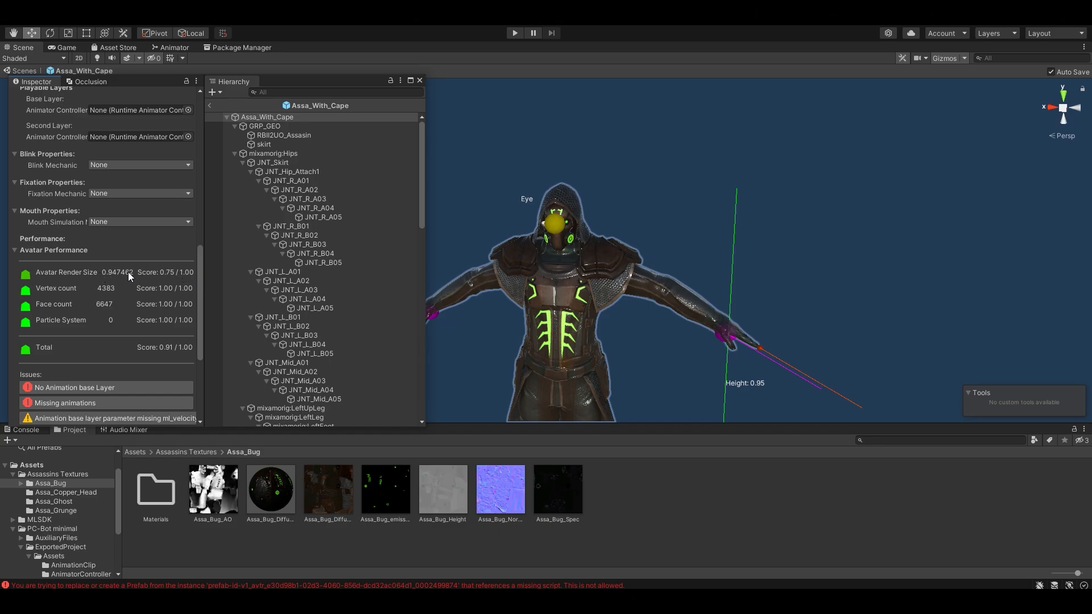
drag(196, 267, 200, 242)
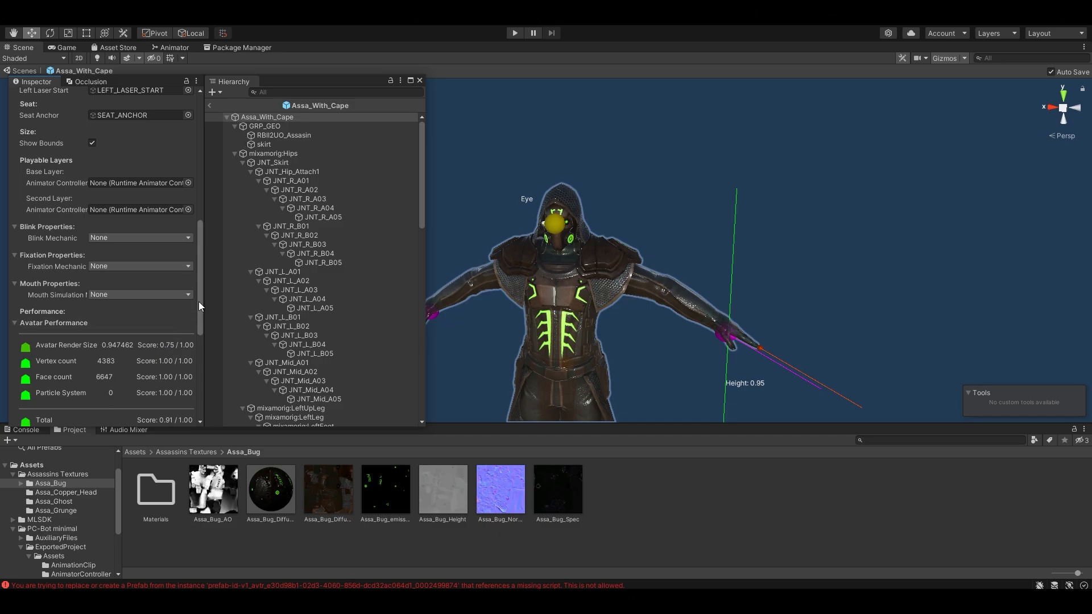
alt+drag(549, 244, 554, 271)
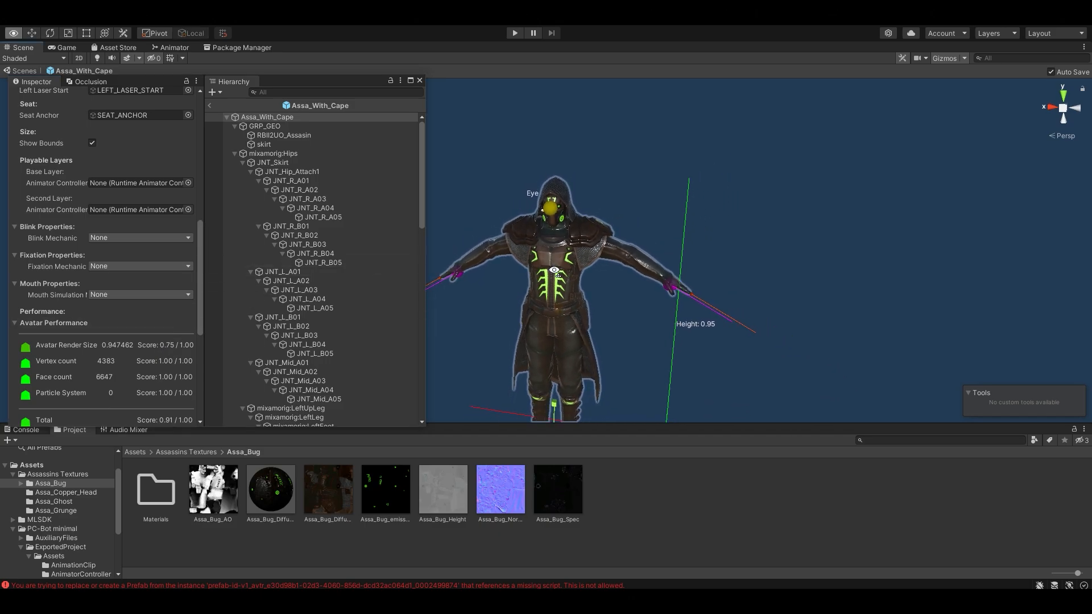
scroll(554, 270, down, 6)
drag(551, 393, 576, 393)
scroll(604, 347, down, 1)
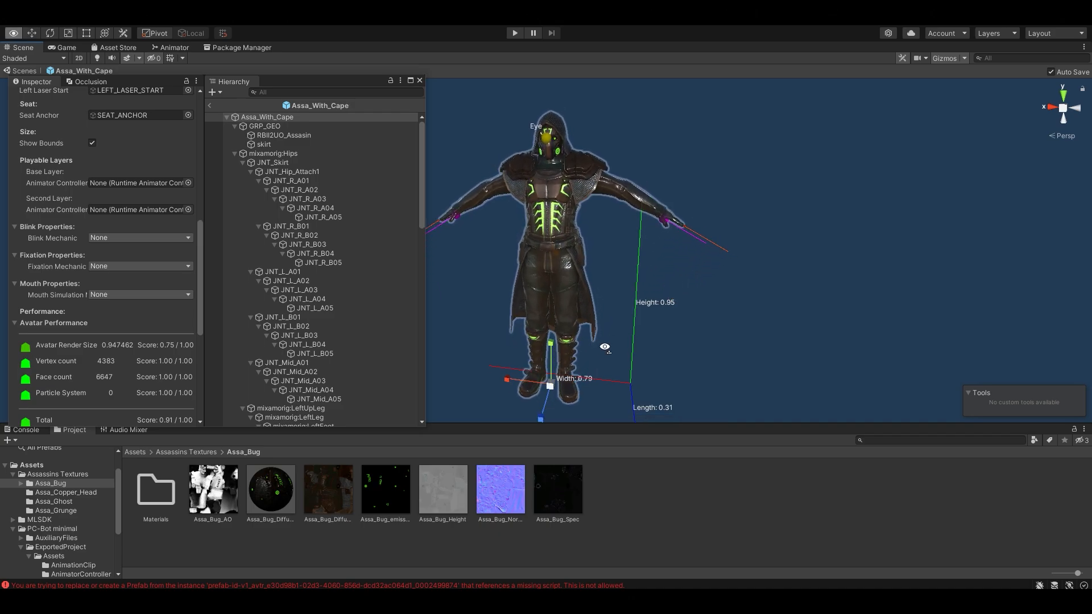
scroll(605, 347, down, 1)
scroll(134, 359, down, 3)
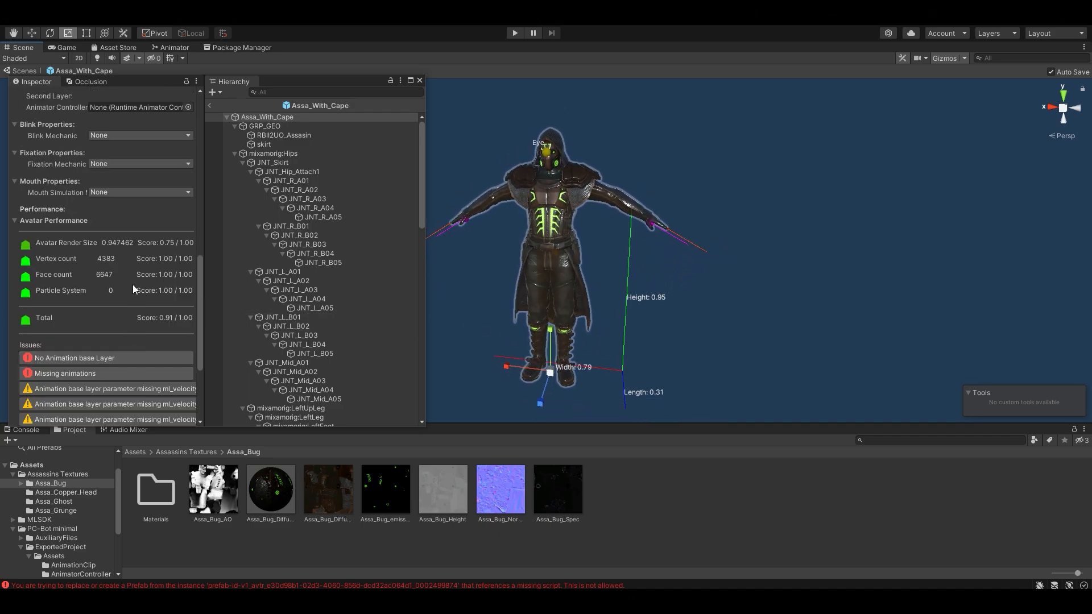
scroll(132, 285, down, 3)
click(109, 386)
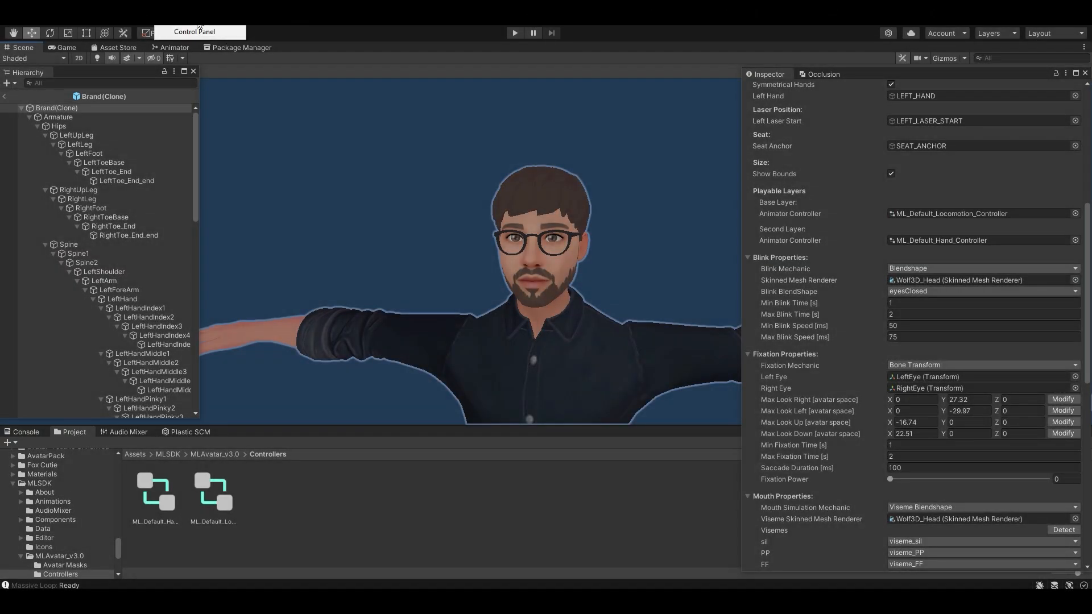
Step: In the Massive Loop SDK avatar section, change the target to an existing uploaded avatar to overwrite
click(204, 37)
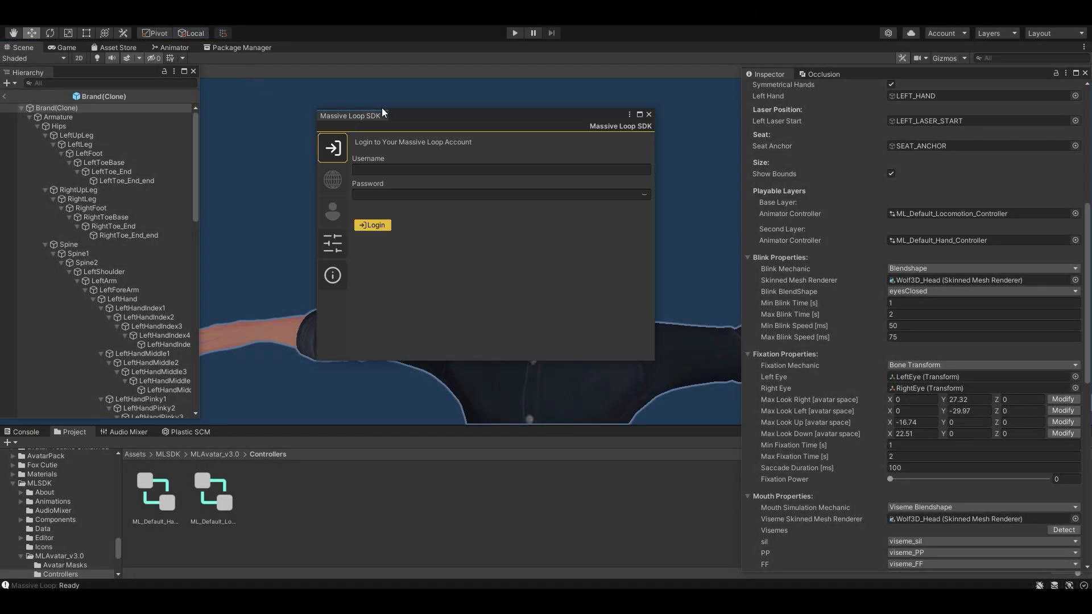
drag(424, 118, 474, 165)
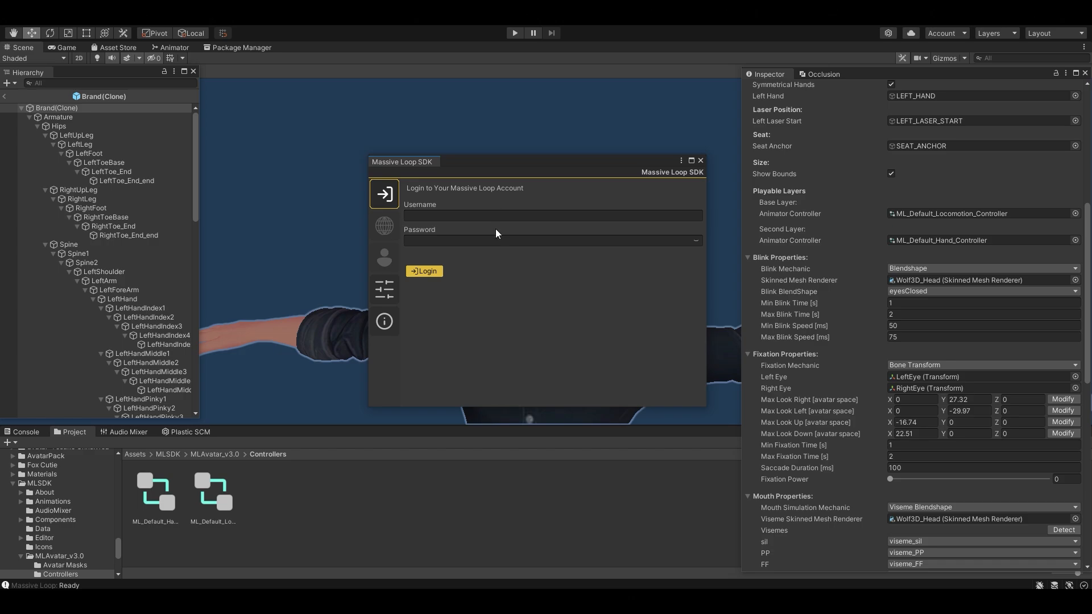
click(391, 268)
click(685, 186)
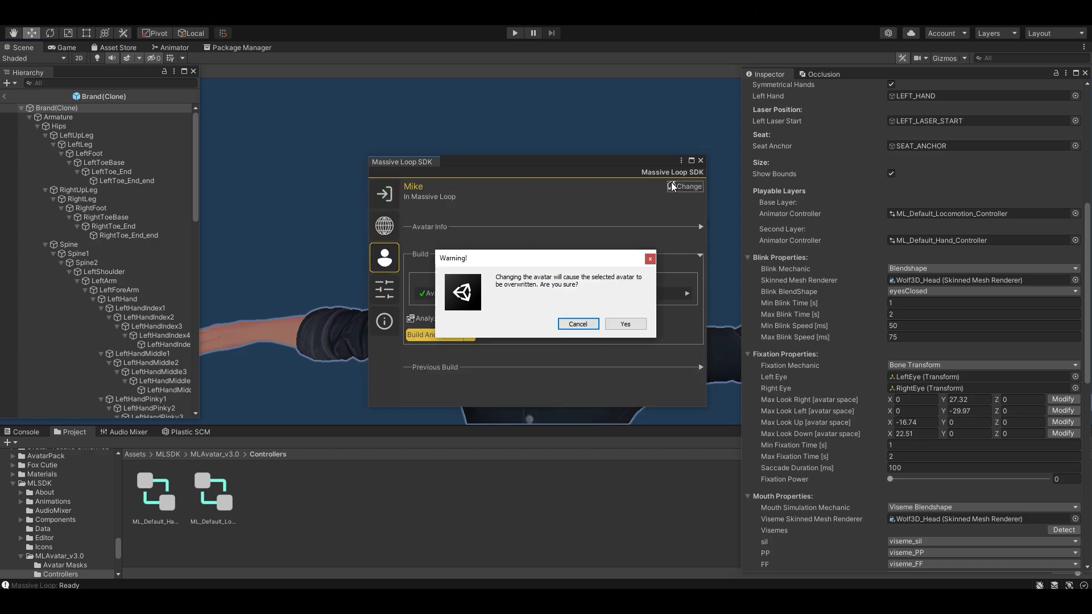
click(630, 321)
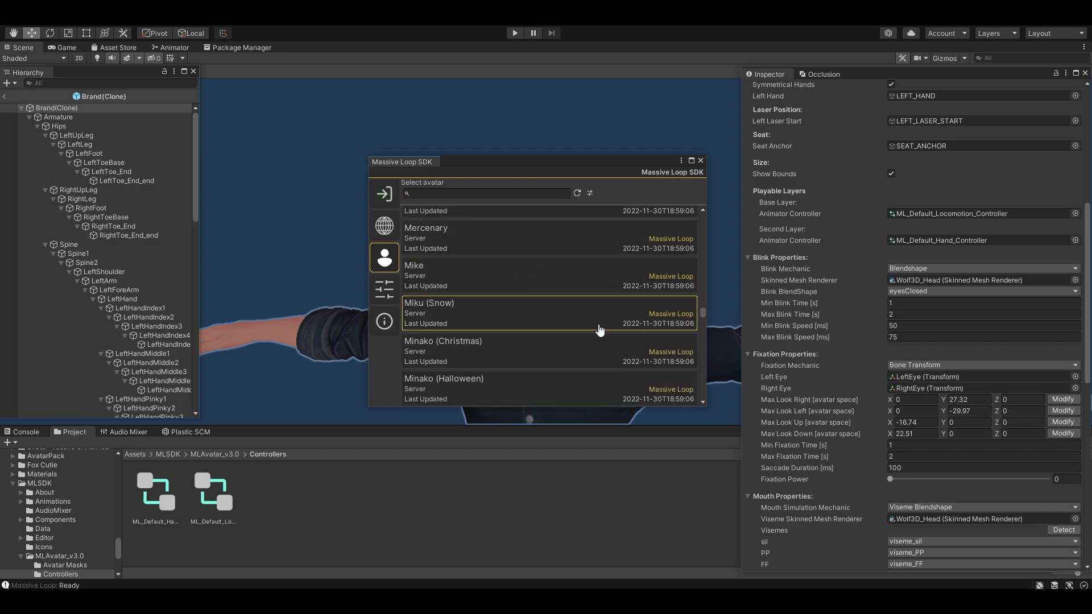
click(566, 277)
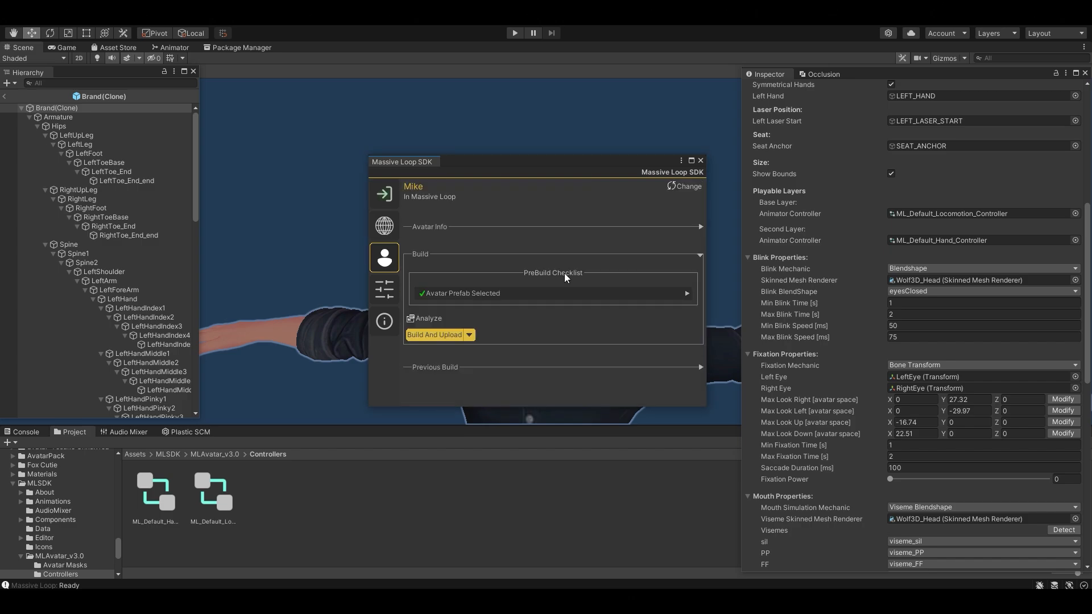
Step: Replace the assigned avatar prefab with Brand(Clone)
click(614, 294)
click(478, 312)
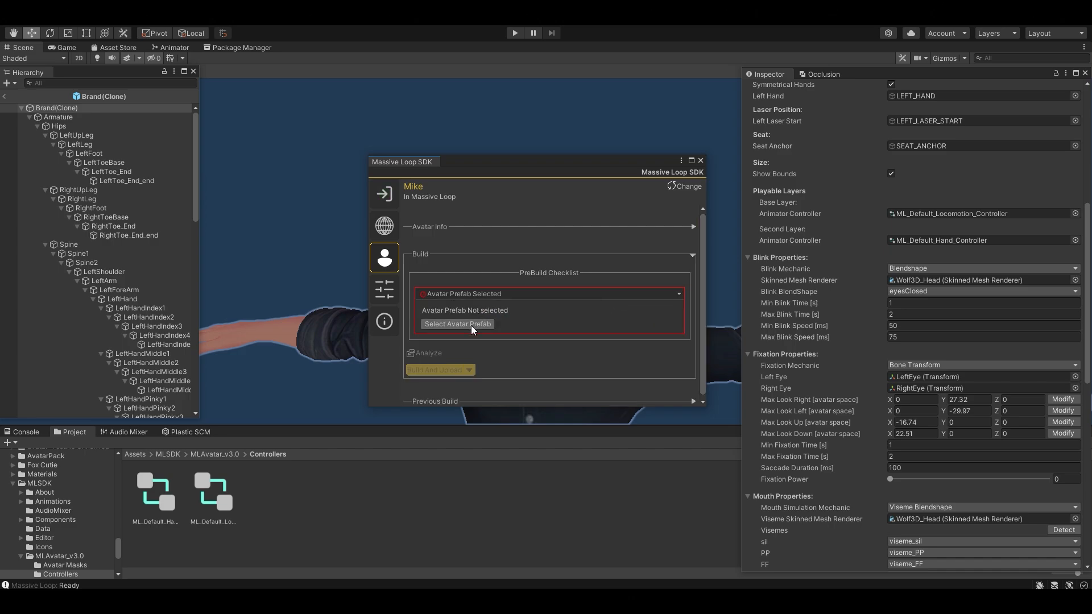
click(471, 325)
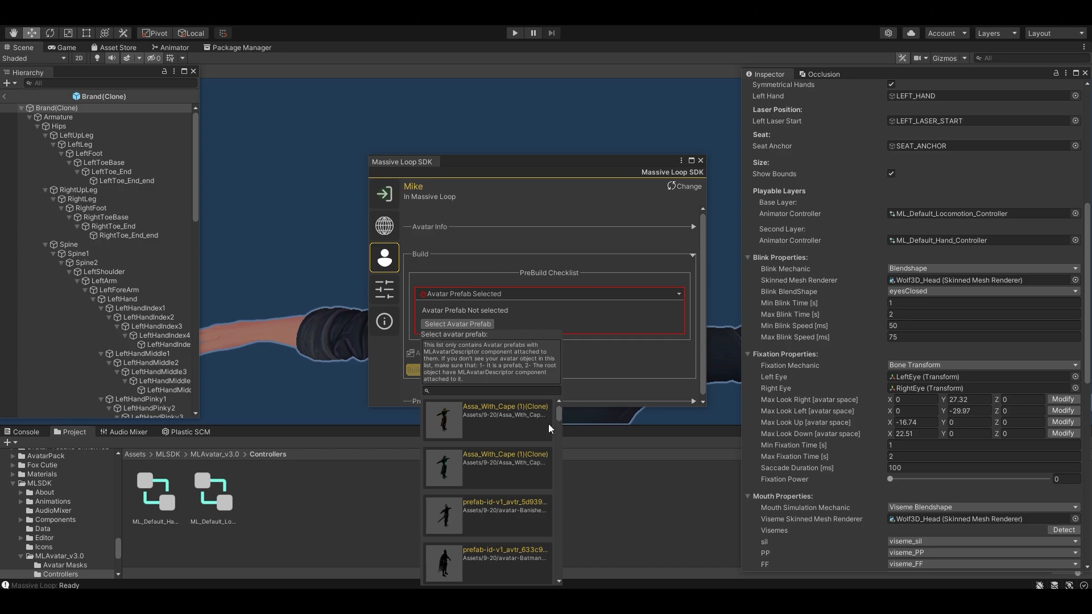
click(494, 390)
text(Brand)
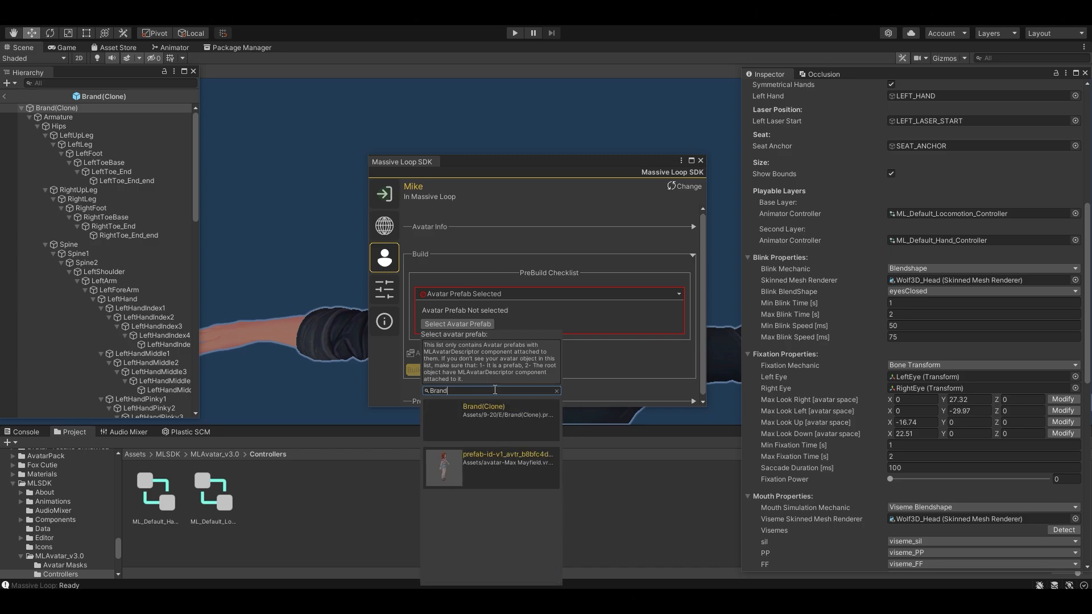
click(489, 418)
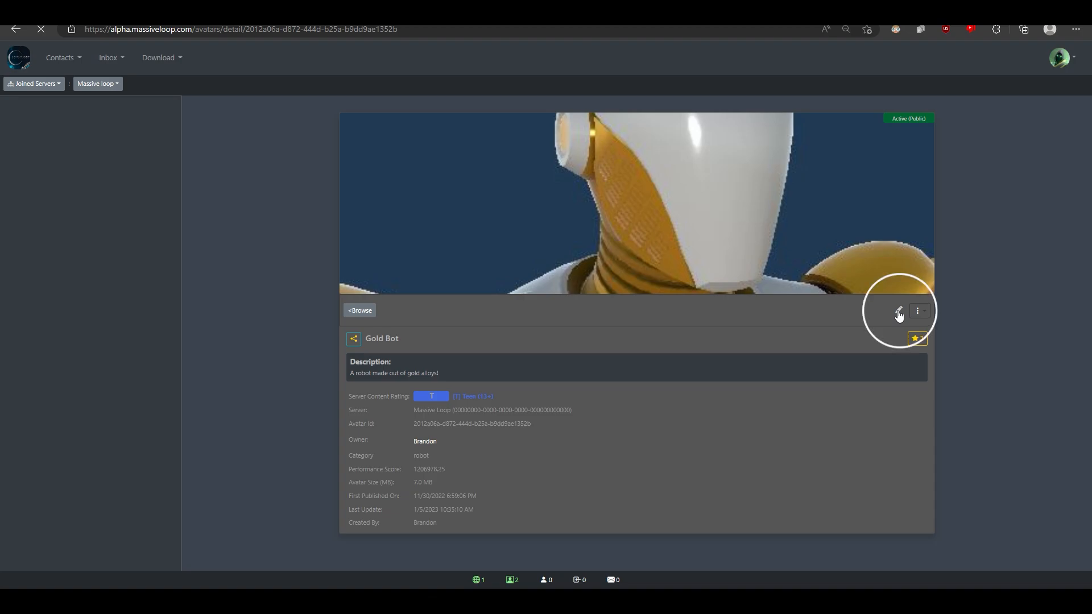
Step: Set the Gold Bot avatar's new status to Active (Public) on the Massive Loop site
click(899, 311)
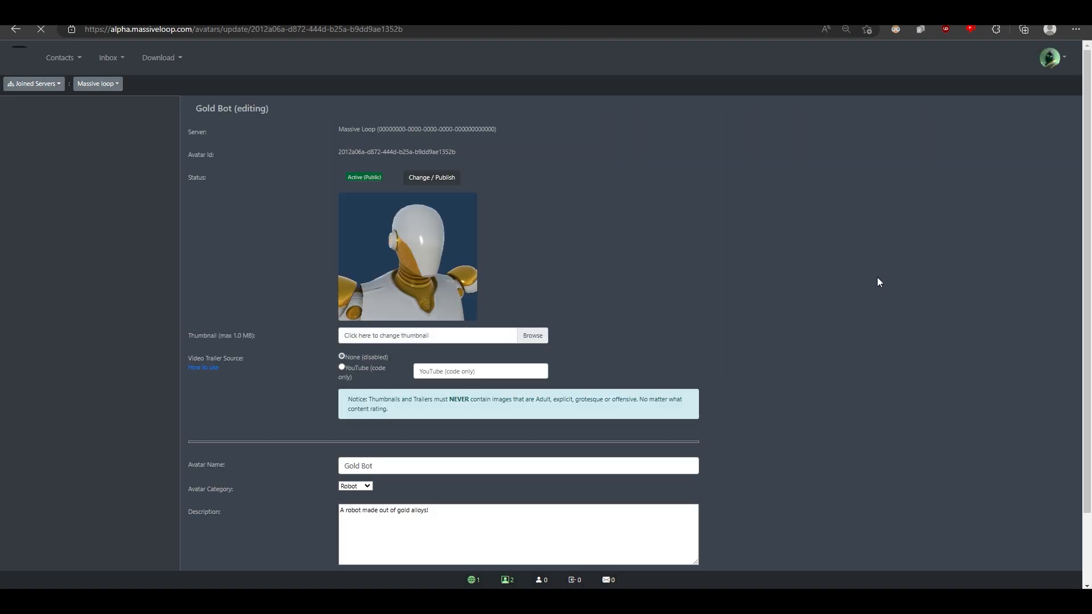
click(447, 181)
click(446, 200)
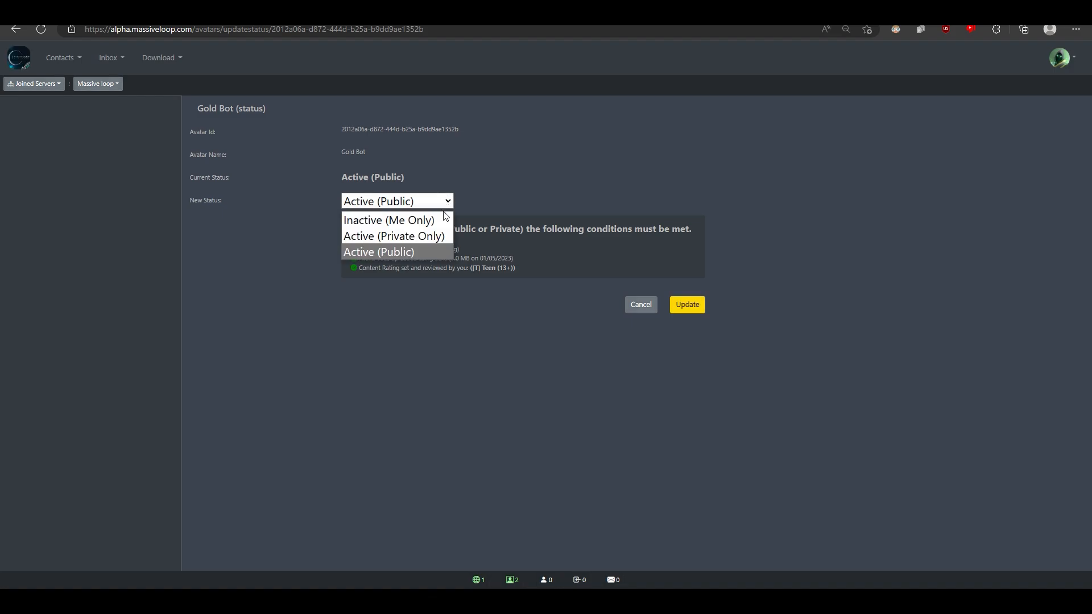
click(442, 253)
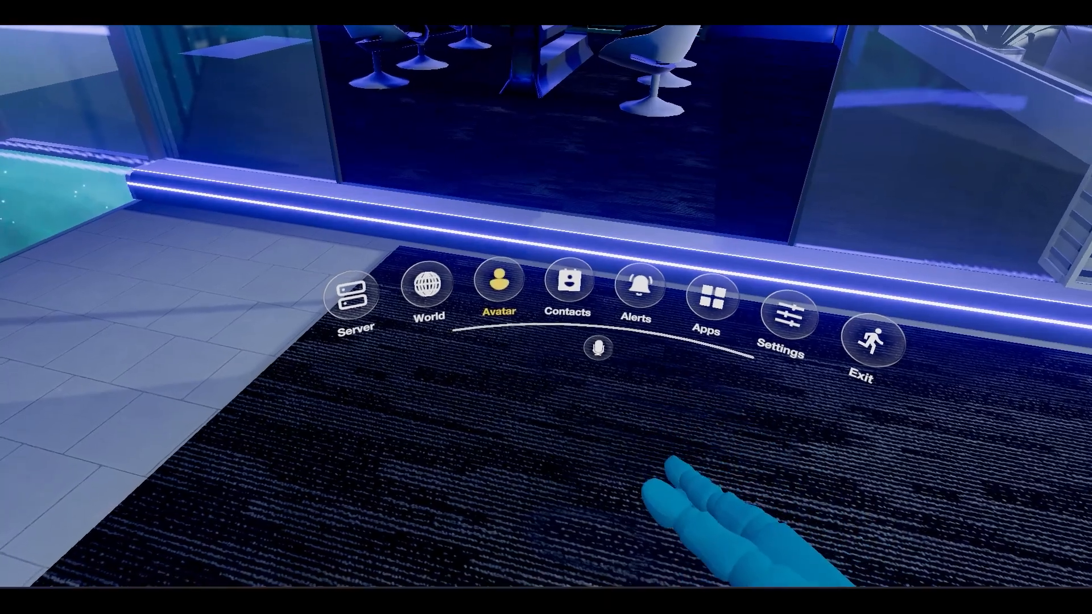
click(486, 288)
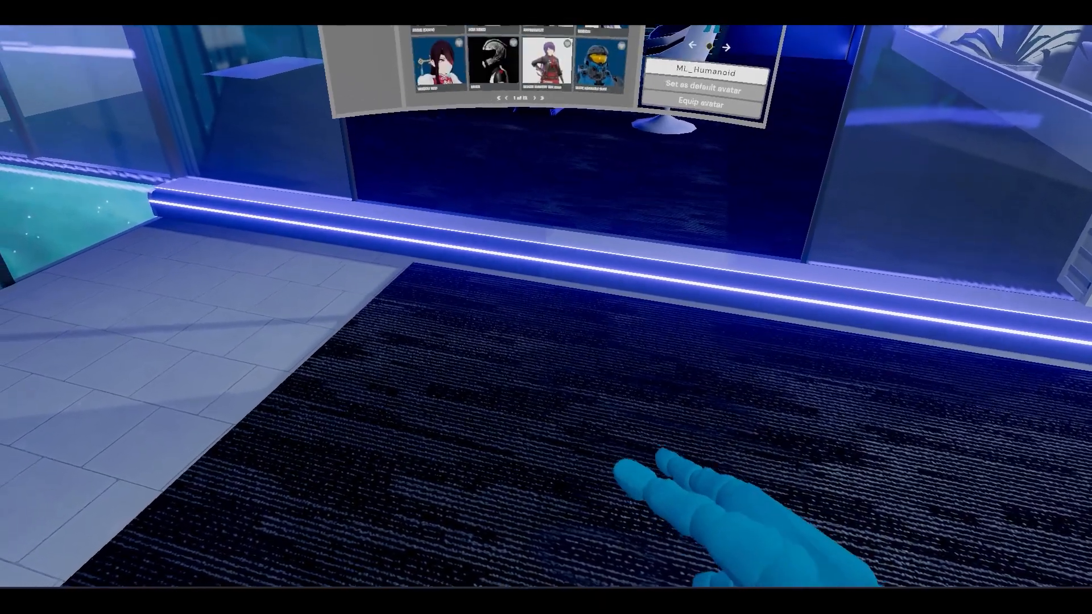